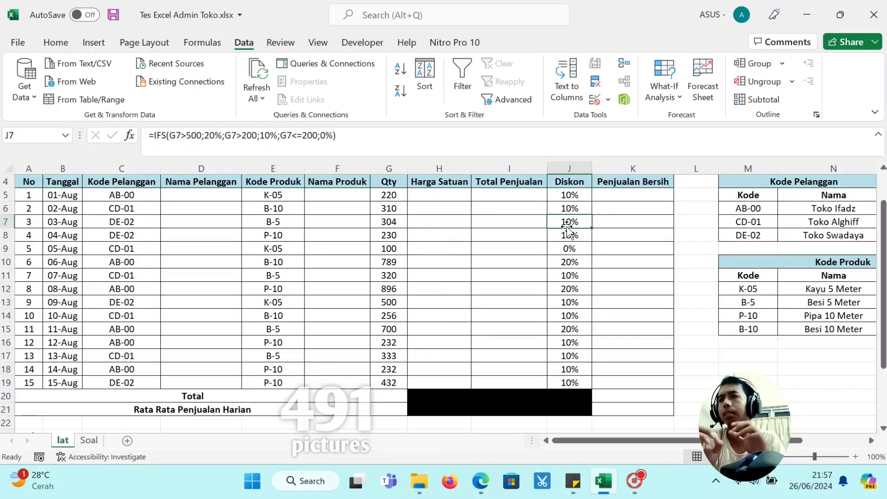
Step: Set data validation on the Harga Satuan cells H5:H19 to Decimal, equal to 20,5
left_click(615, 212)
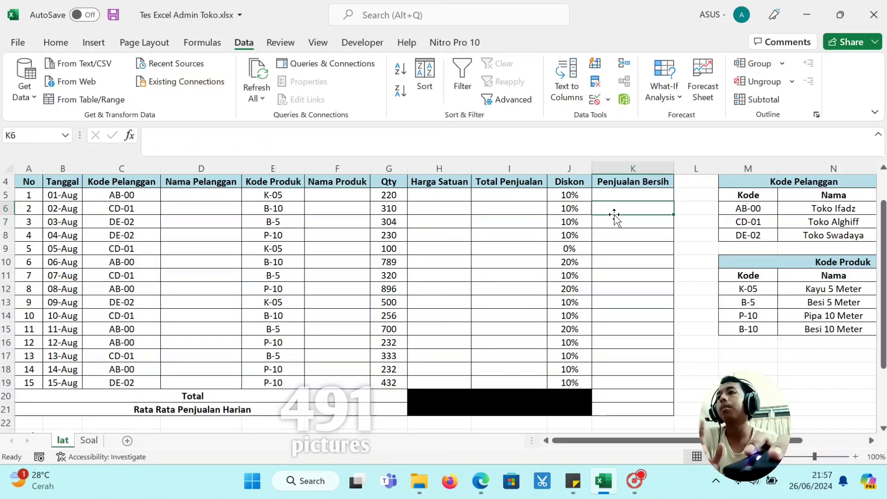
left_click(456, 195)
left_click_drag(456, 194, 446, 383)
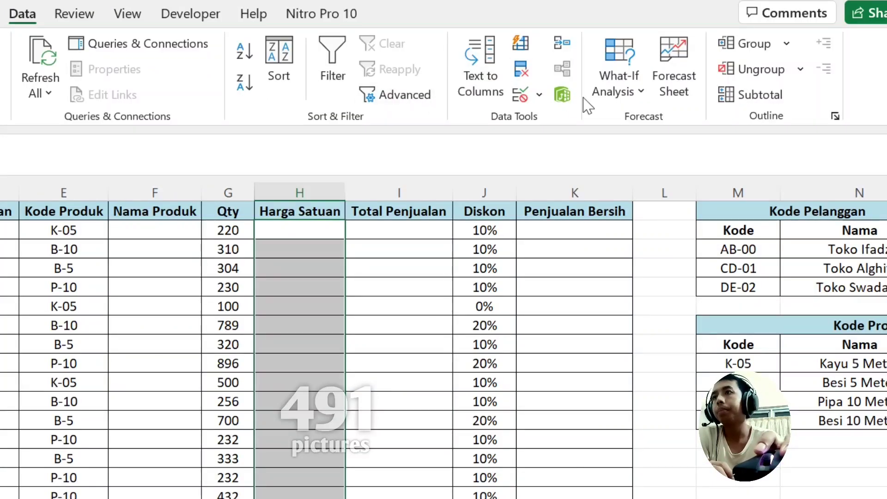
left_click(525, 95)
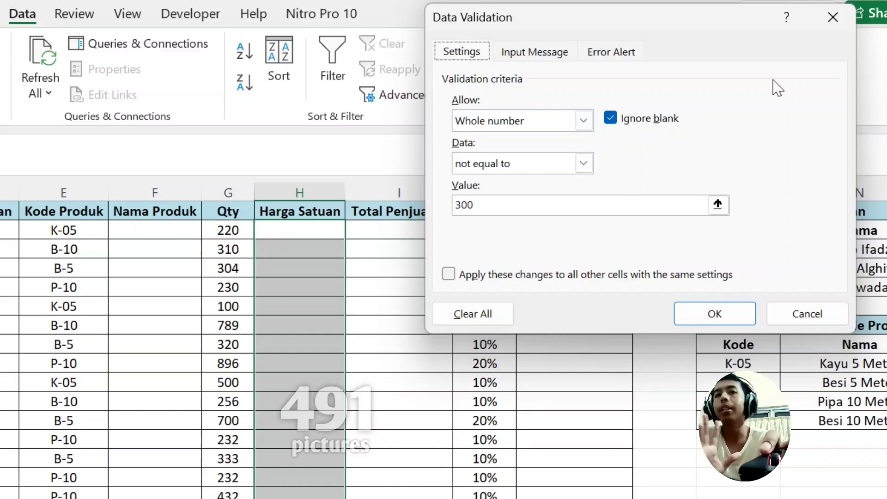
left_click(584, 121)
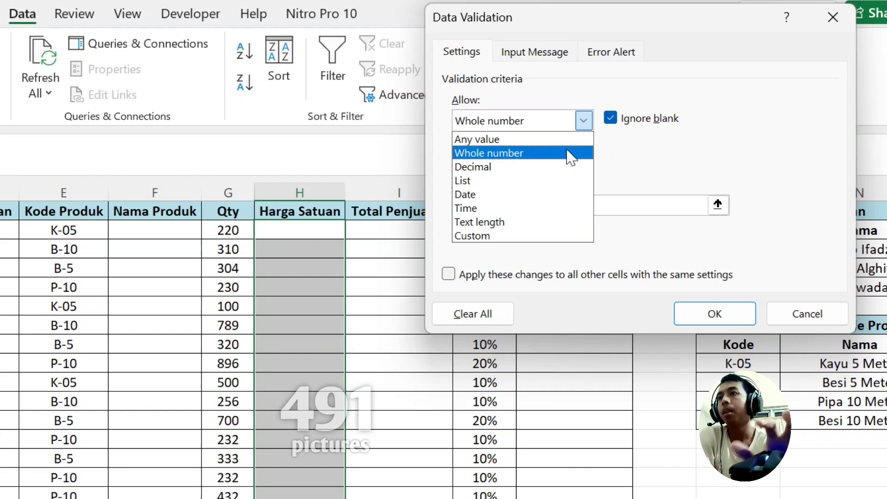
left_click(544, 167)
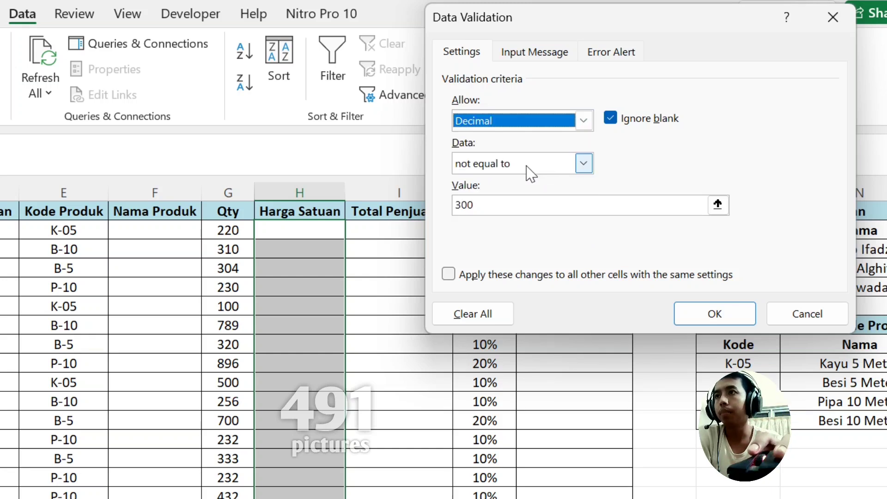
left_click(582, 163)
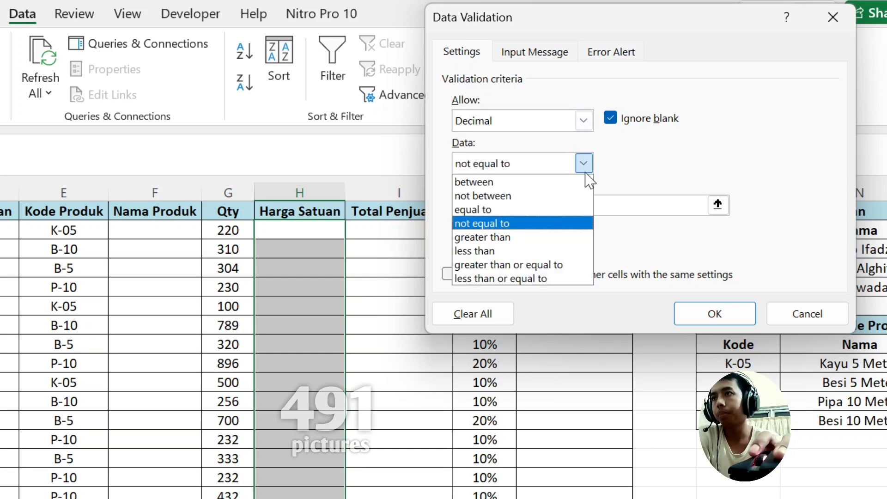
left_click(529, 209)
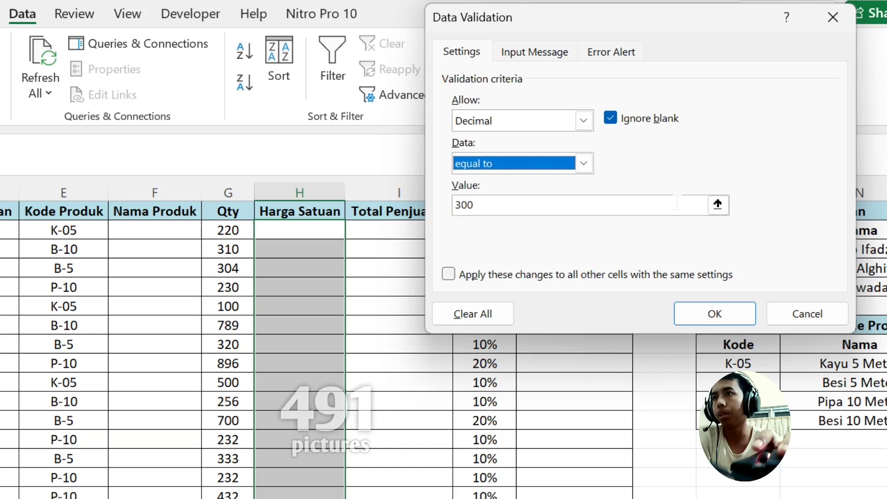
left_click(509, 208)
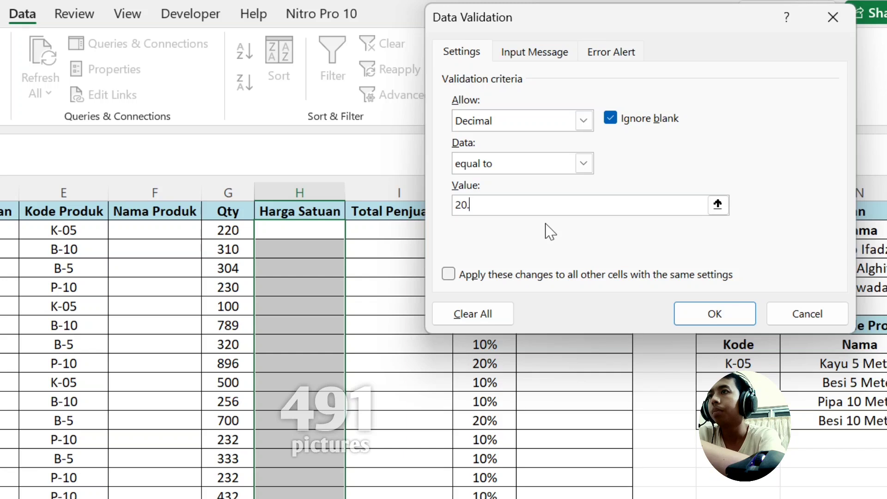
type("20,5")
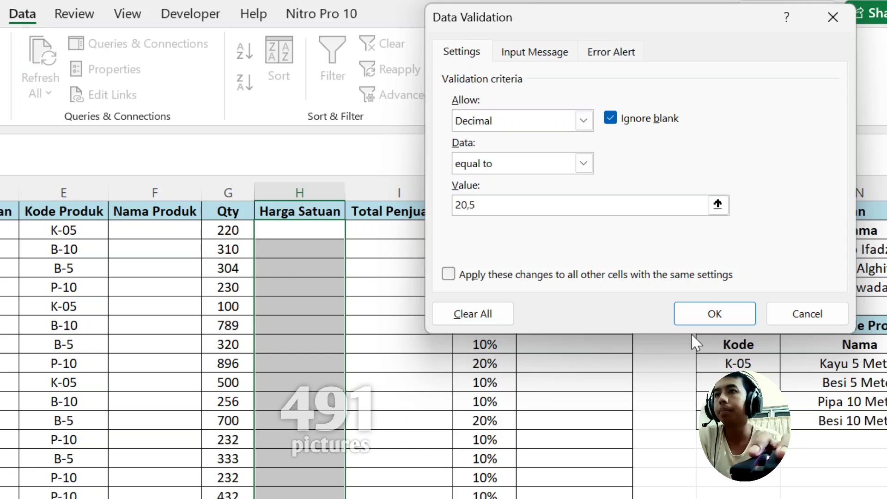
left_click(698, 316)
Step: Enter 20,5 in the first Harga Satuan cell, H5
left_click(320, 235)
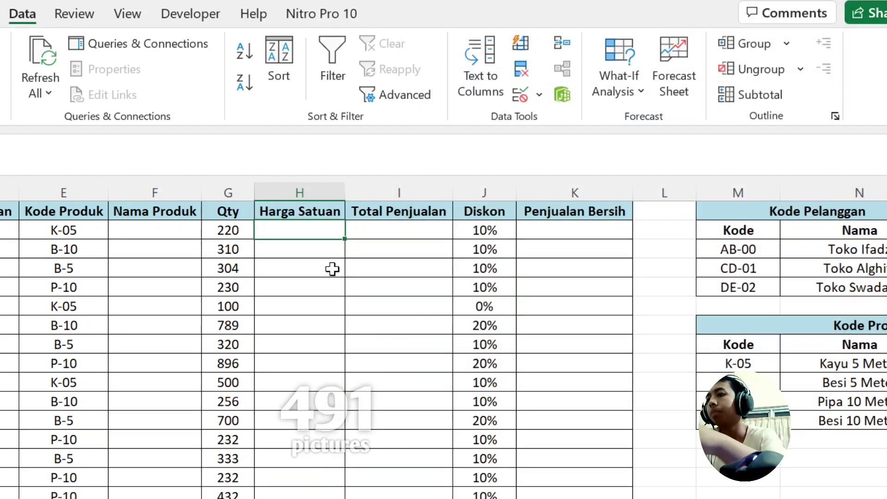
type("20")
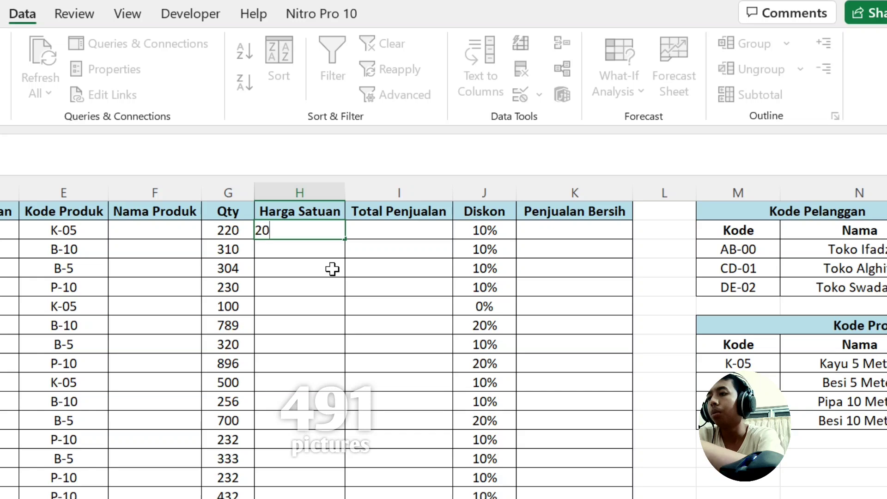
type(",5")
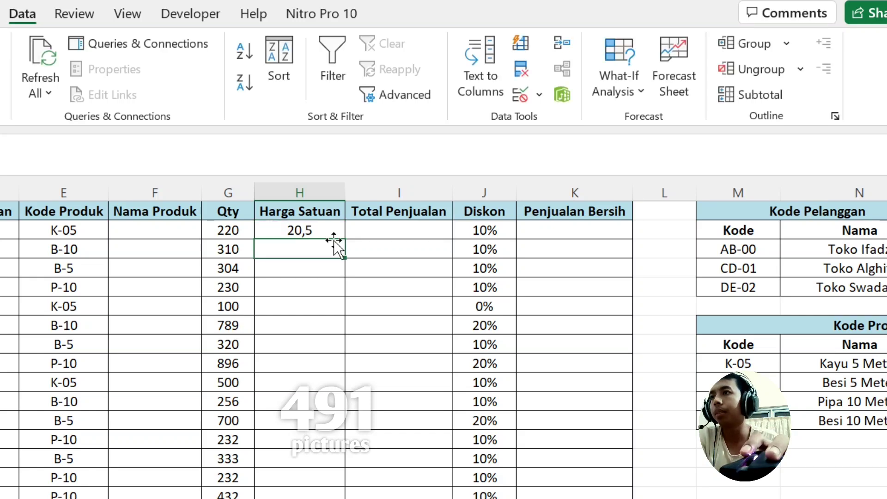
key("ctrl+Return")
Step: Test the decimal rule by trying to enter 21 and 205 in cell H5, discarding both entries
type("21")
key("Return")
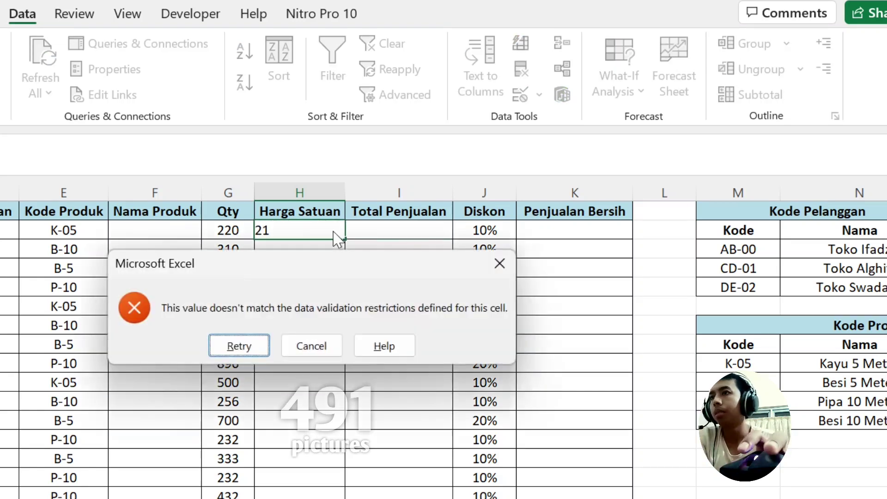
left_click(497, 260)
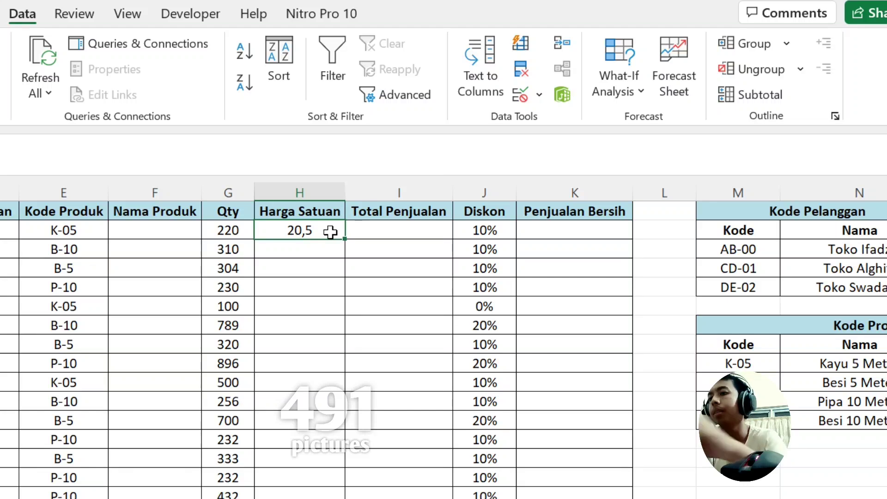
type("20")
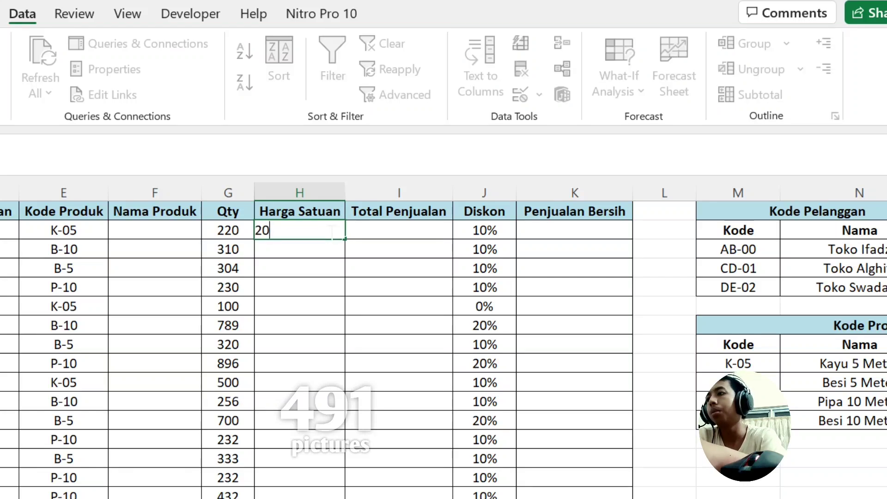
type("5")
key("Return")
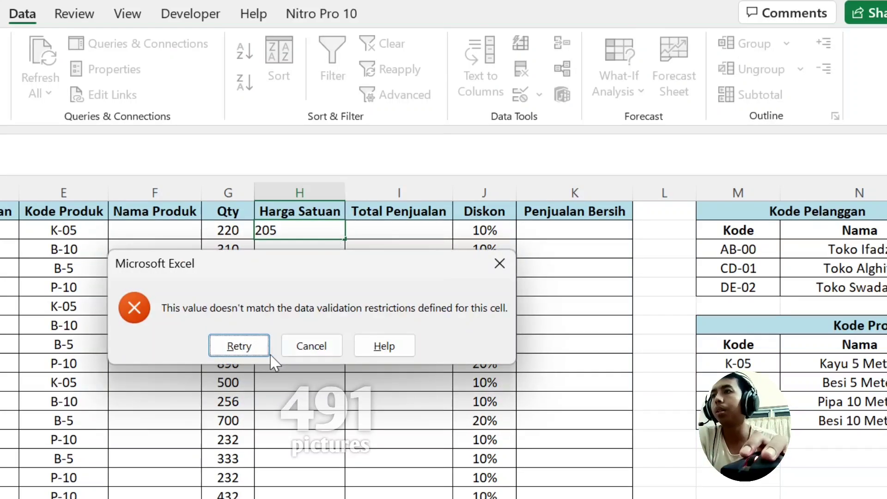
left_click(250, 343)
key("Return")
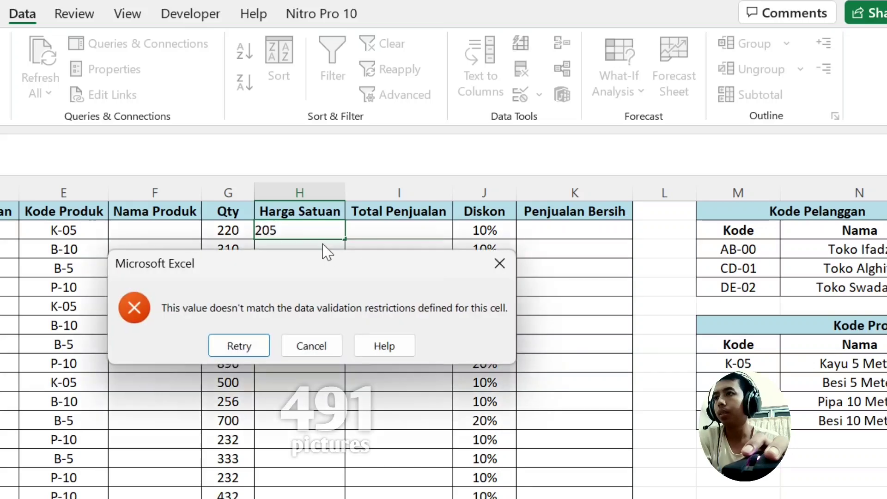
left_click(310, 351)
left_click(537, 96)
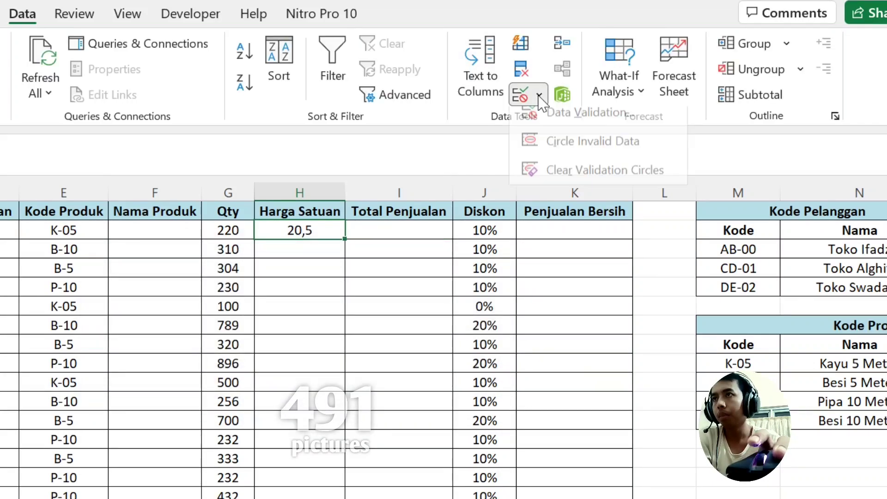
left_click(553, 132)
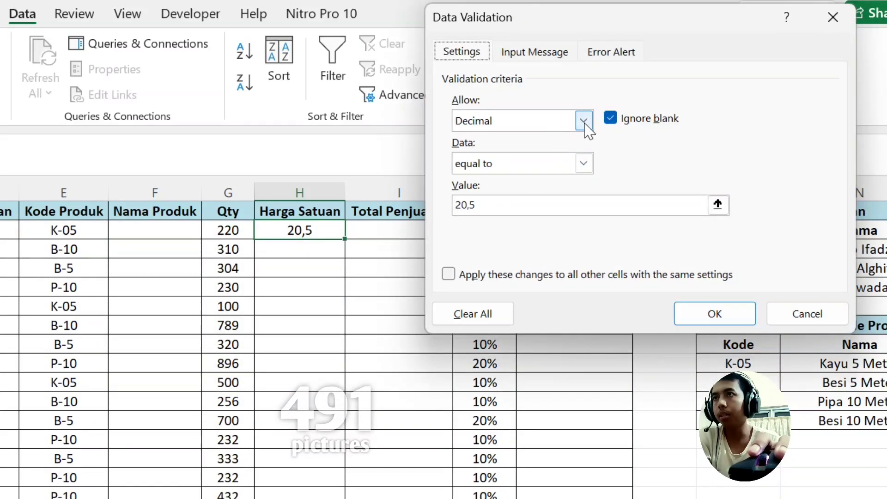
left_click(582, 122)
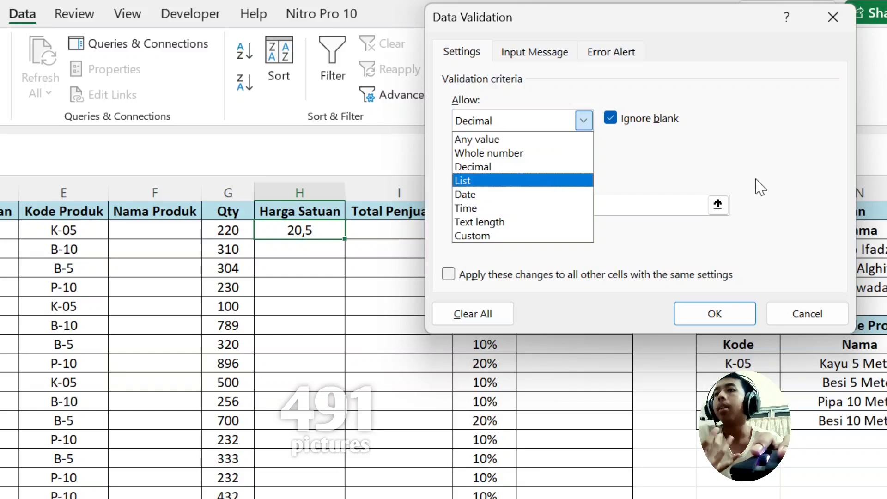
left_click(801, 312)
Step: Clear the existing validation criteria of the Harga Satuan cells H5:H19 and allow a List instead
left_click_drag(315, 279, 311, 491)
left_click(538, 95)
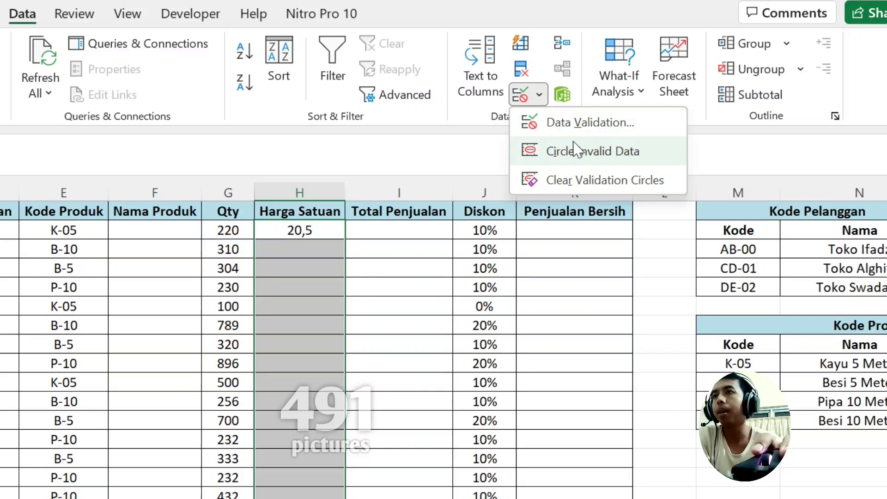
left_click(569, 122)
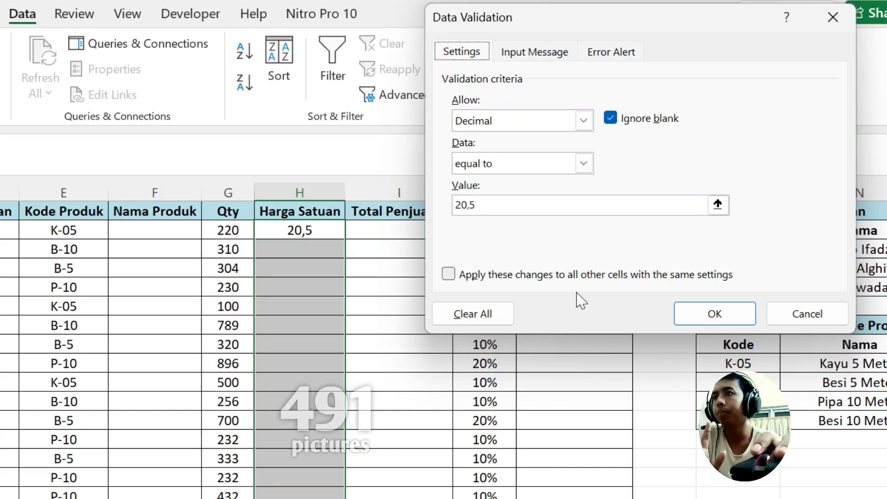
left_click(491, 313)
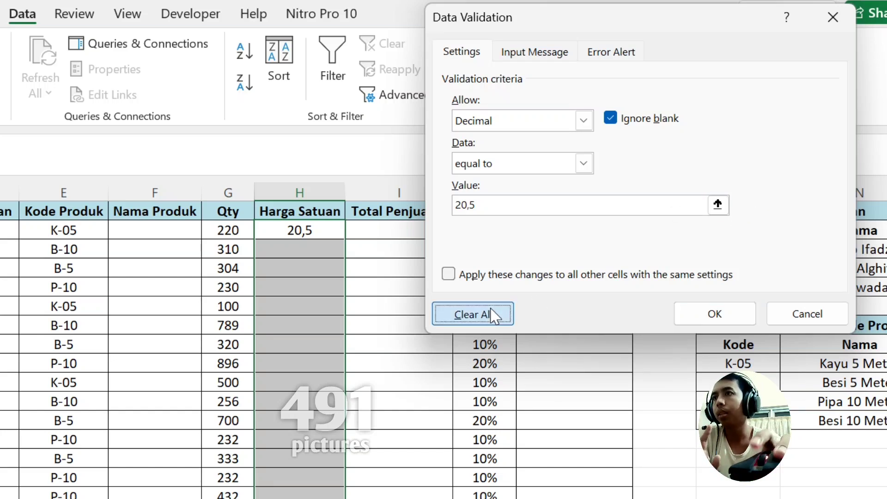
left_click(583, 120)
left_click(552, 181)
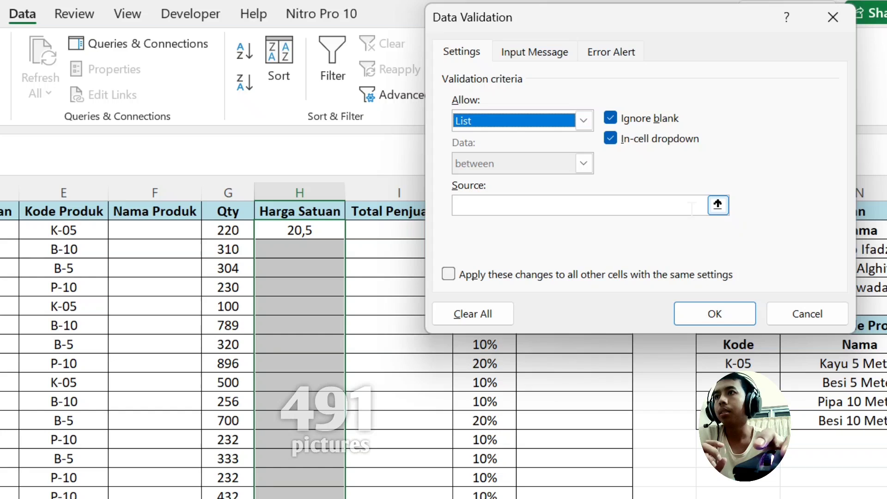
Step: Use the four Harga Satuan prices in the Kode Produk table as the list source and apply the validation
left_click(656, 209)
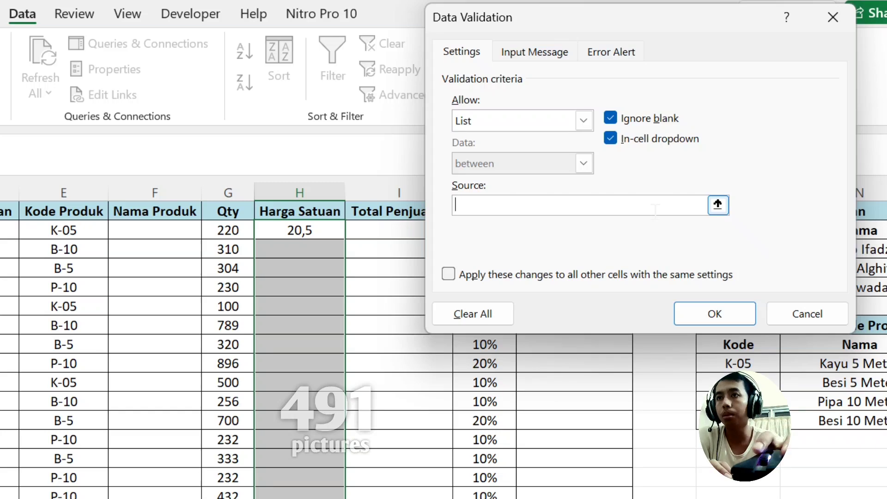
left_click_drag(679, 24, 304, 14)
scroll(758, 370, "right", 2)
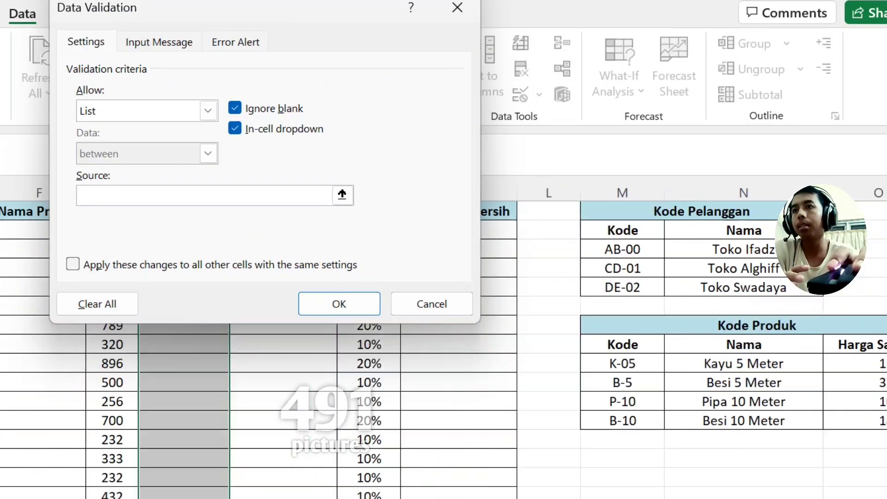
scroll(674, 364, "right", 2)
scroll(674, 364, "left", 1)
scroll(675, 364, "right", 1)
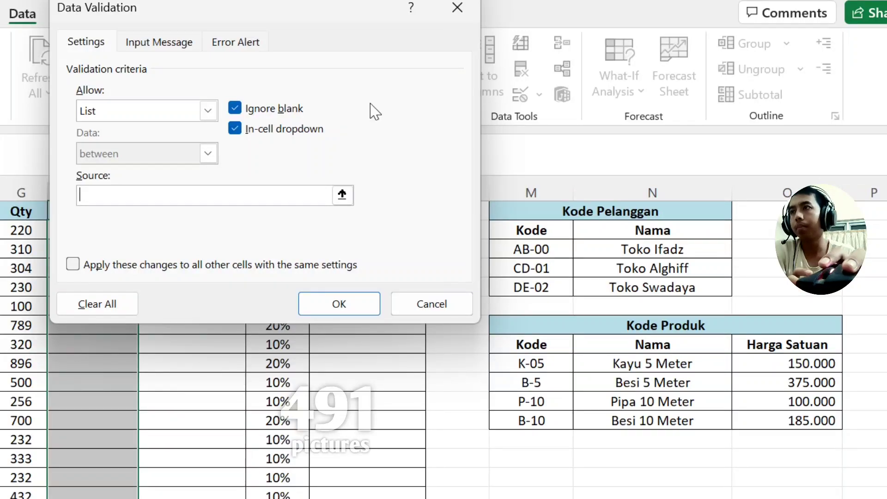
left_click_drag(292, 23, 478, 22)
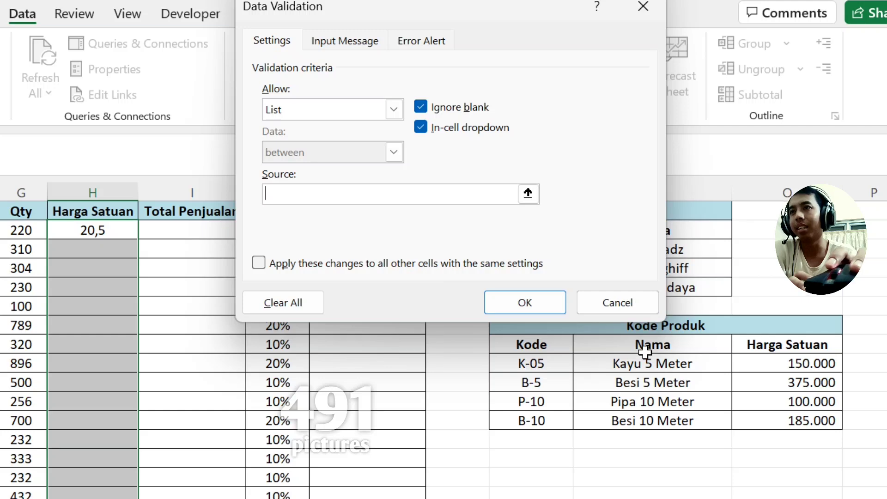
left_click_drag(785, 364, 798, 421)
left_click(511, 301)
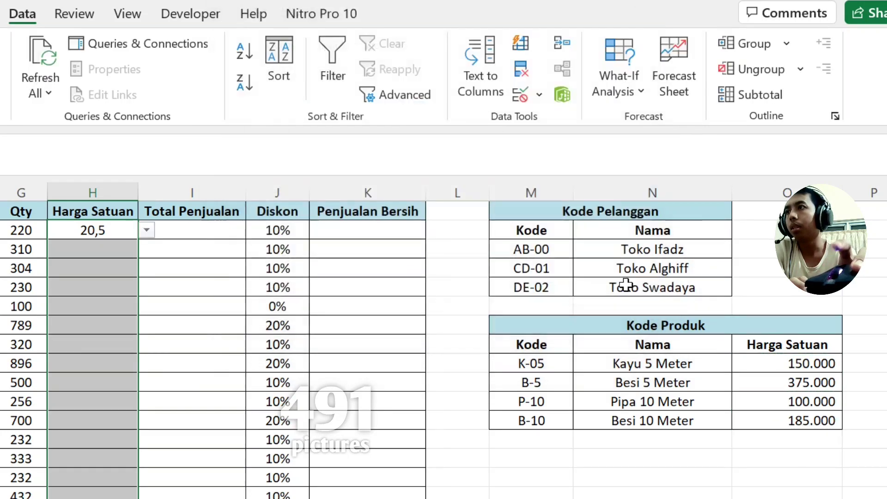
Step: Pick 375.000 from the dropdown list in cell H5, and replace it with 185.000
left_click(151, 233)
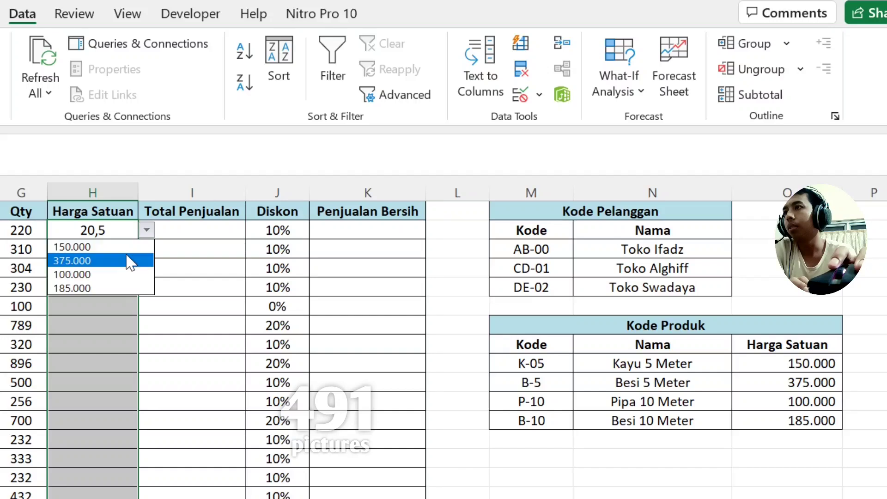
left_click(131, 259)
left_click(147, 231)
left_click(122, 286)
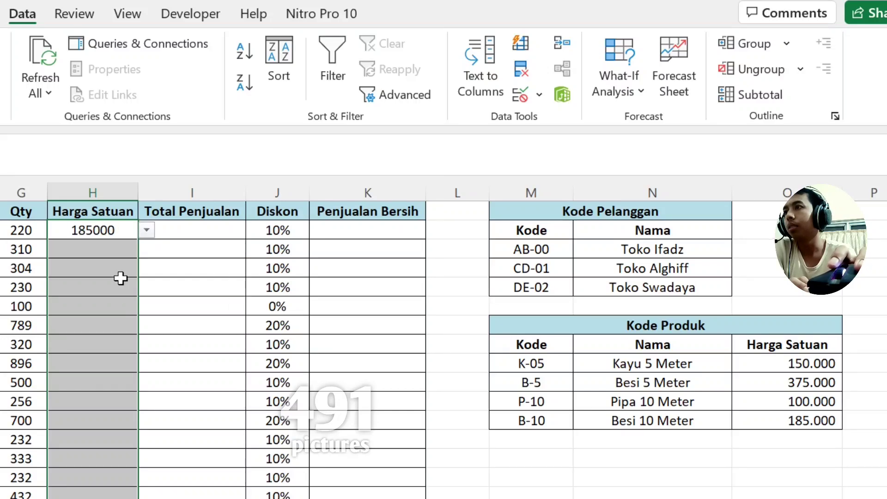
left_click(146, 231)
left_click(117, 287)
left_click(253, 328)
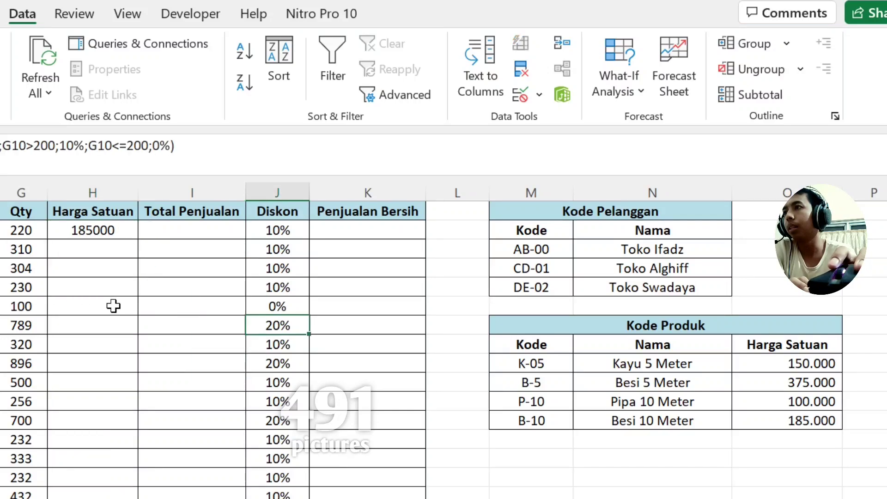
Step: Choose 375.000 from the dropdown list in Harga Satuan cells H9 and H12
left_click(115, 305)
left_click(147, 307)
left_click(115, 337)
left_click(97, 365)
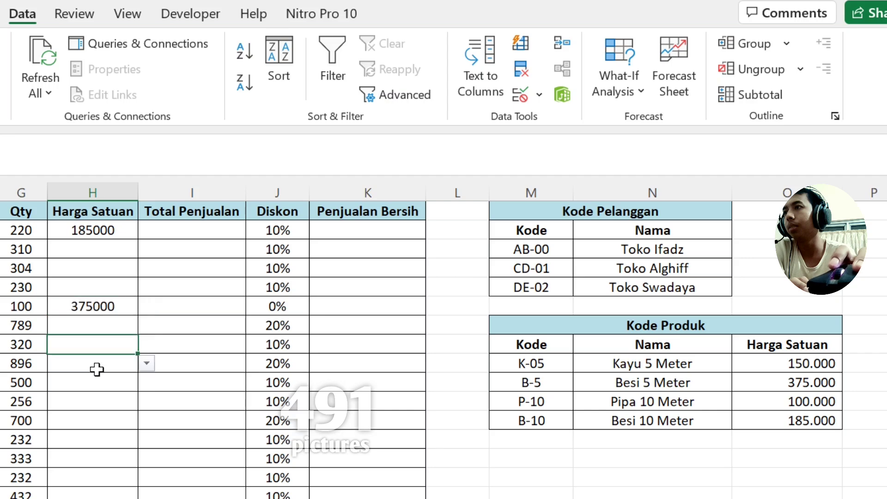
left_click(147, 363)
left_click(131, 395)
Step: Try to enter 3 in Harga Satuan cell H14, and discard the entry
left_click(117, 402)
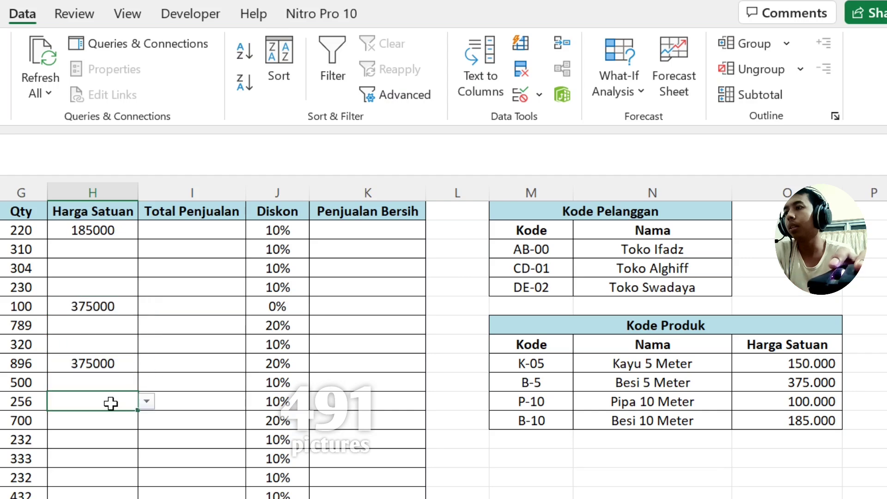
type("3")
key("Return")
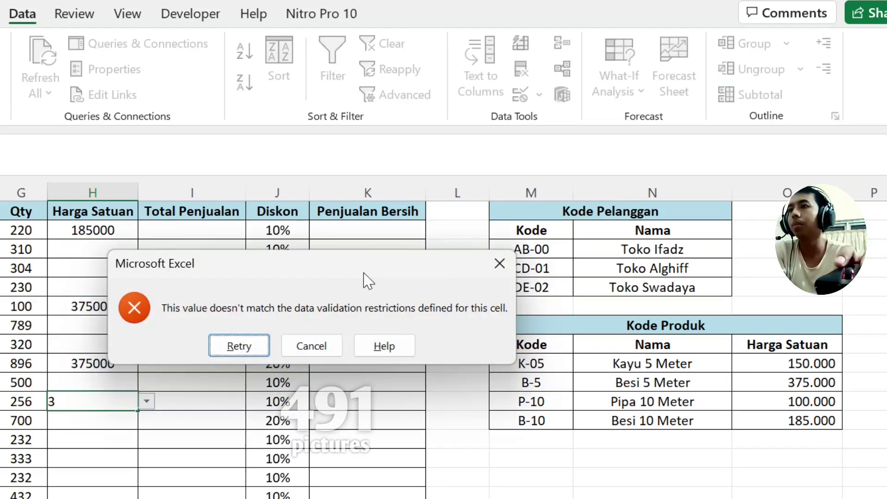
left_click(490, 266)
Step: Check the price options offered by the dropdown list in Harga Satuan cell H14
left_click(147, 402)
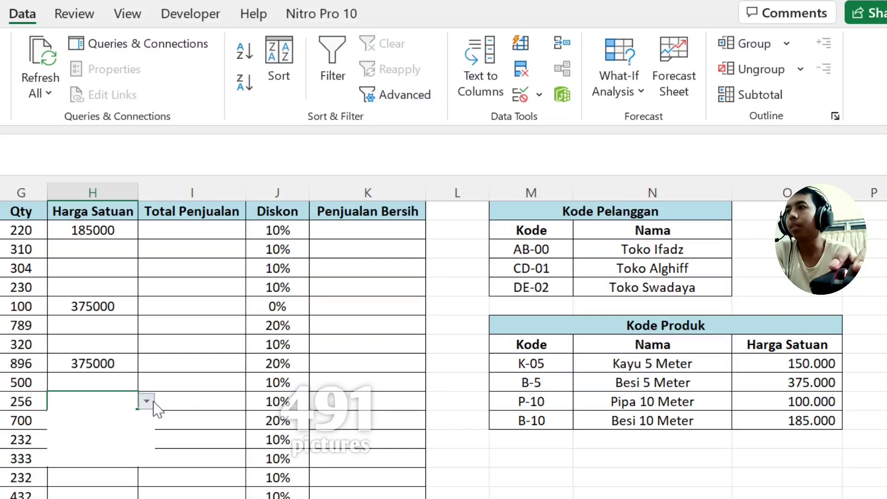
left_click(146, 402)
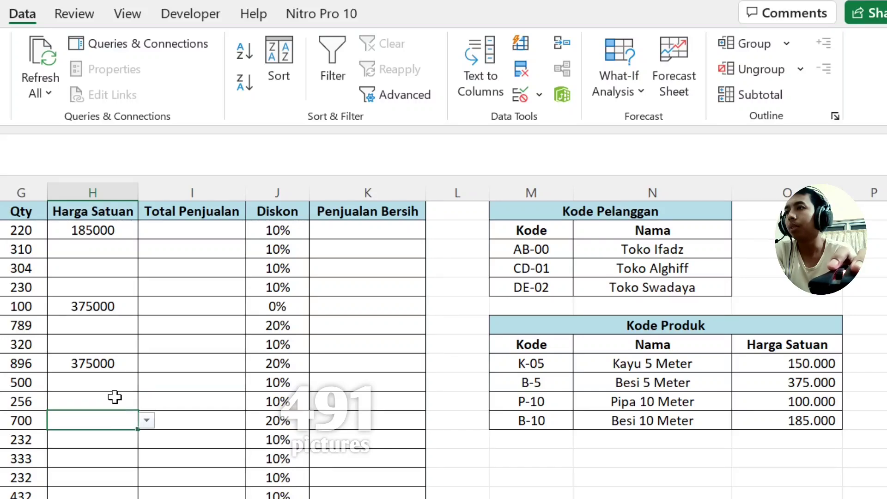
left_click(146, 401)
left_click(146, 402)
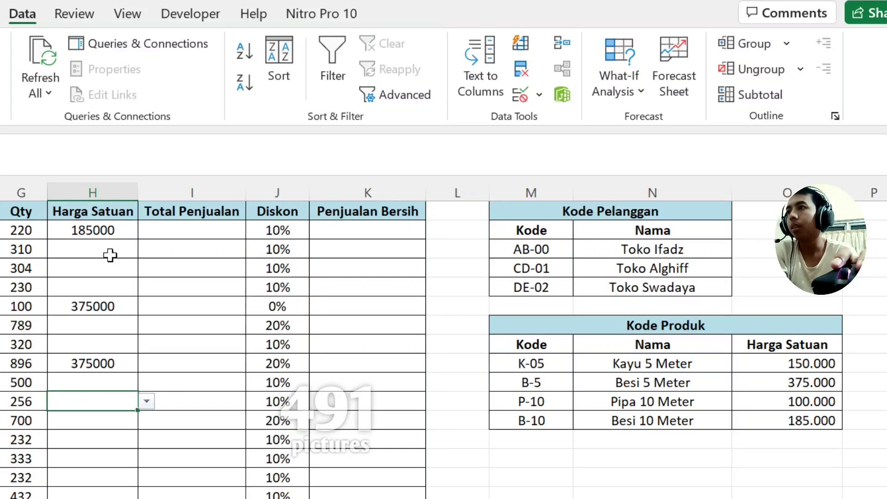
Step: Change the allowed data type in the validation of Harga Satuan cells H5:H19 to Time
left_click_drag(103, 230, 89, 493)
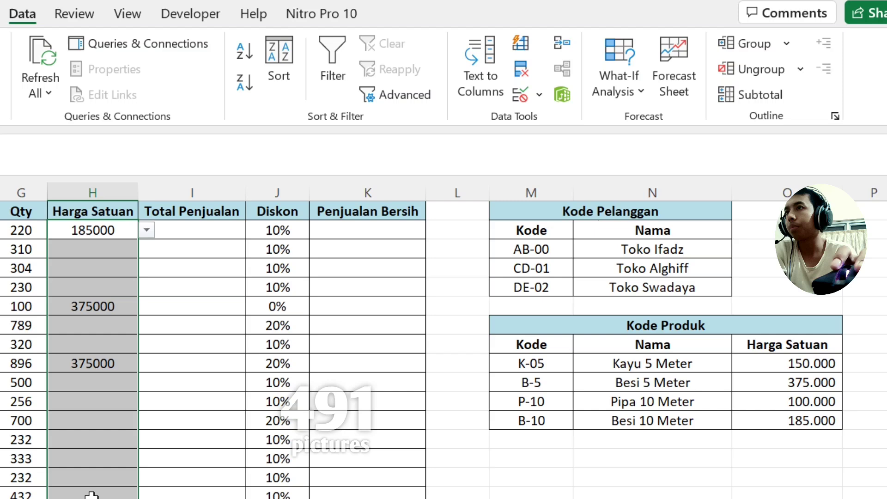
left_click(537, 95)
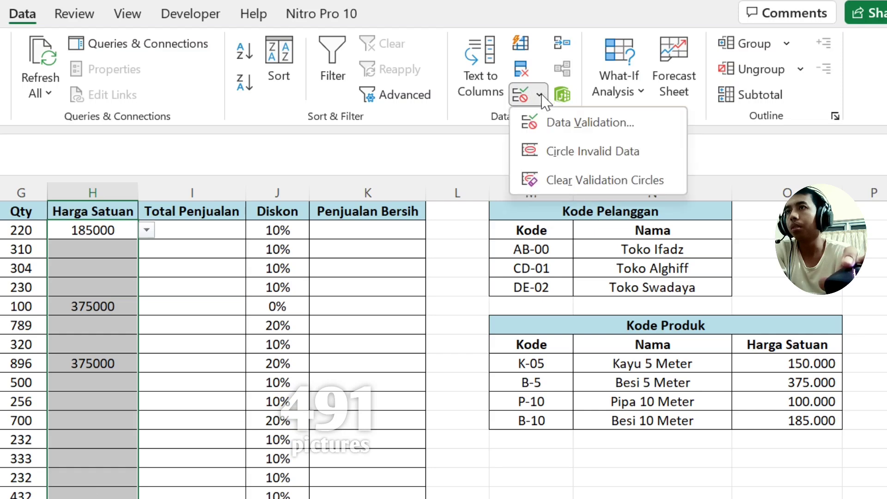
left_click(577, 124)
left_click(391, 109)
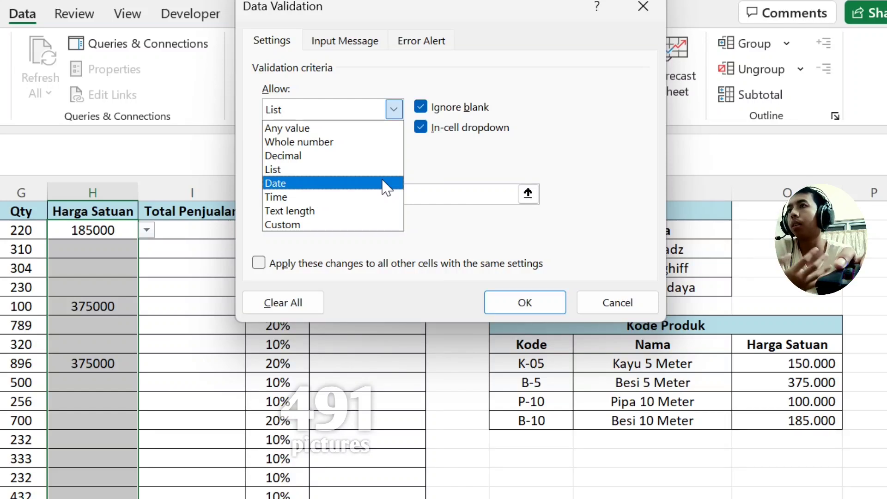
left_click(383, 207)
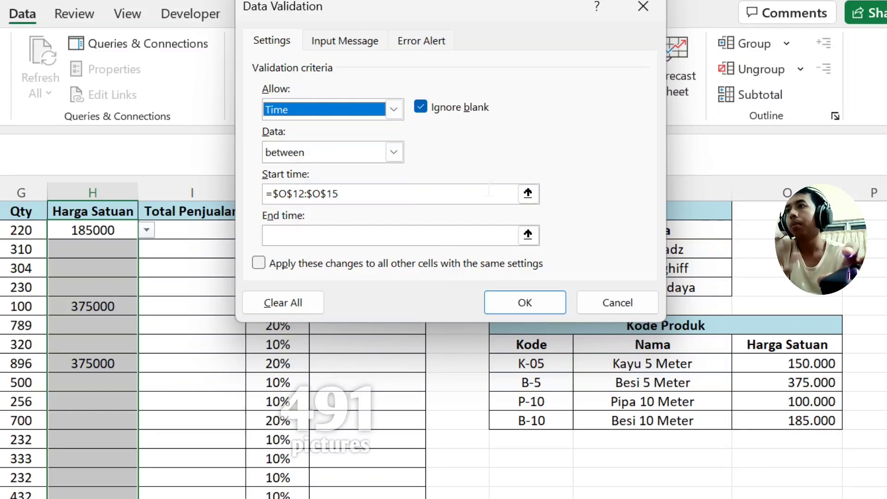
Step: Restrict the time validation to between 00:30 and 02:00 and apply it
left_click(394, 152)
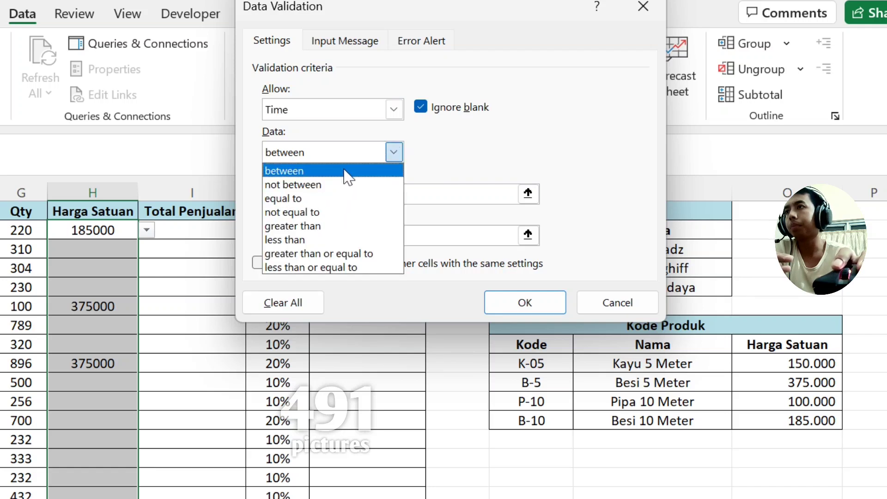
left_click(345, 172)
left_click_drag(463, 189, 140, 186)
key("BackSpace")
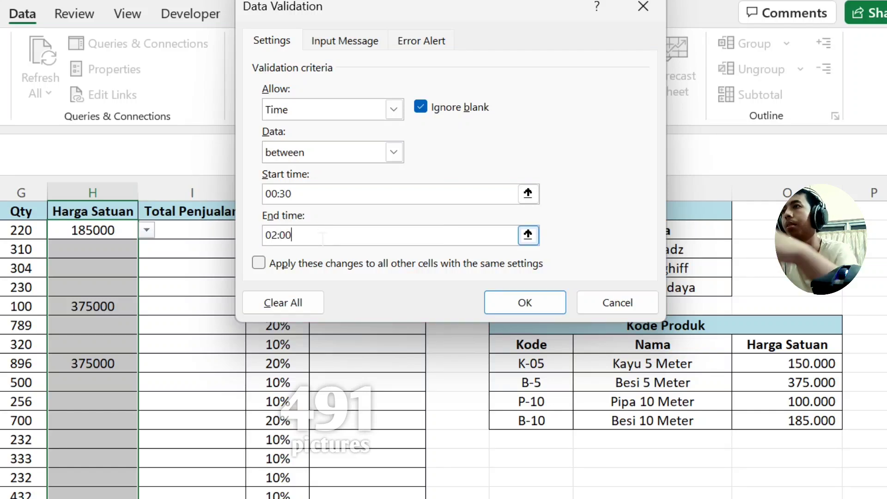
left_click(507, 300)
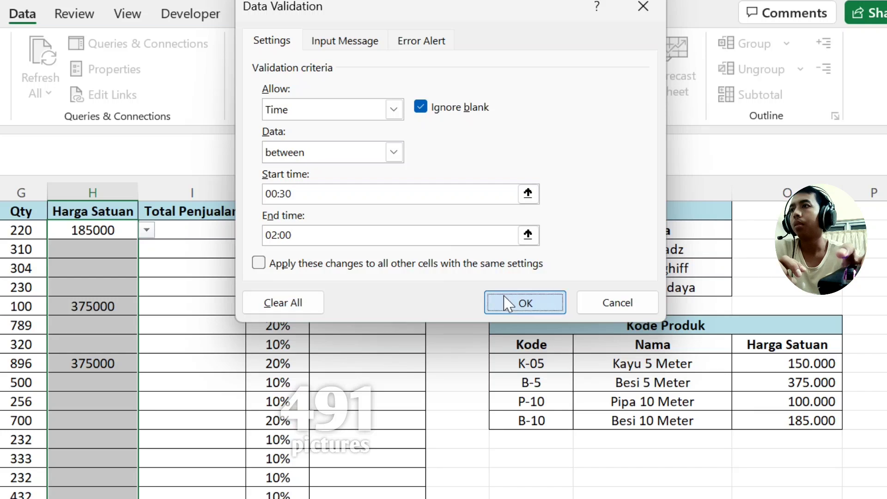
Step: Delete the existing prices from Harga Satuan cells H5:H13, and enter 01:00 in H7
left_click_drag(121, 228, 109, 381)
key("Delete")
left_click(117, 263)
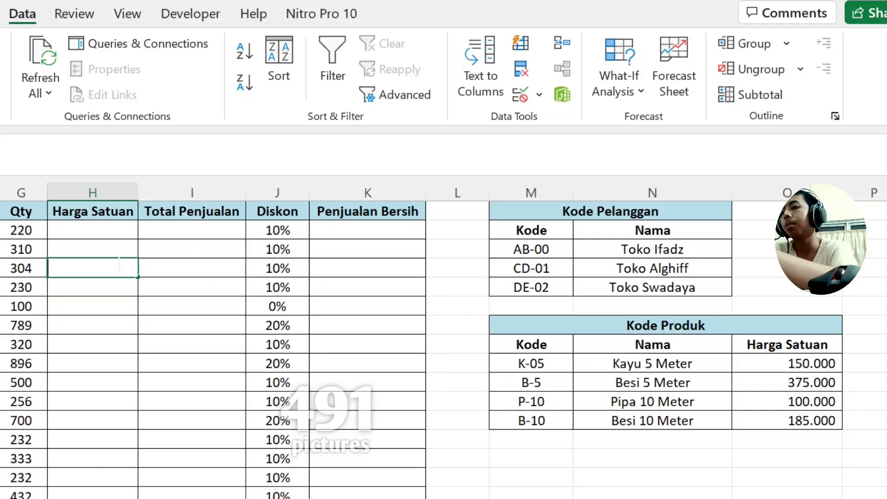
type("01:00")
key("Return")
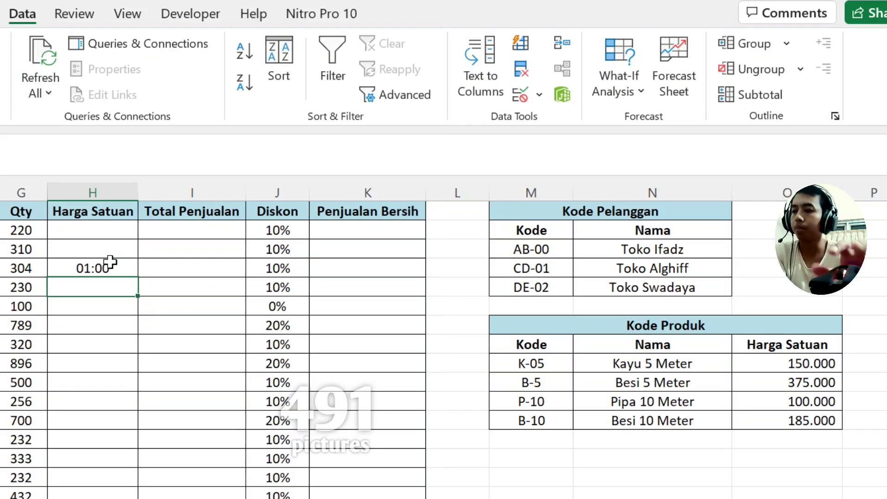
Step: Try to enter 02:01 in Harga Satuan cell H8, and discard the entry
key("BackSpace")
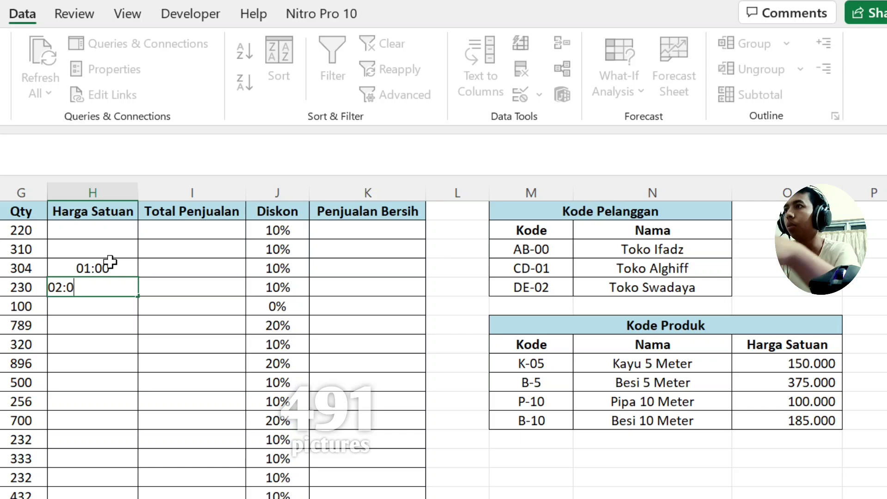
key("Return")
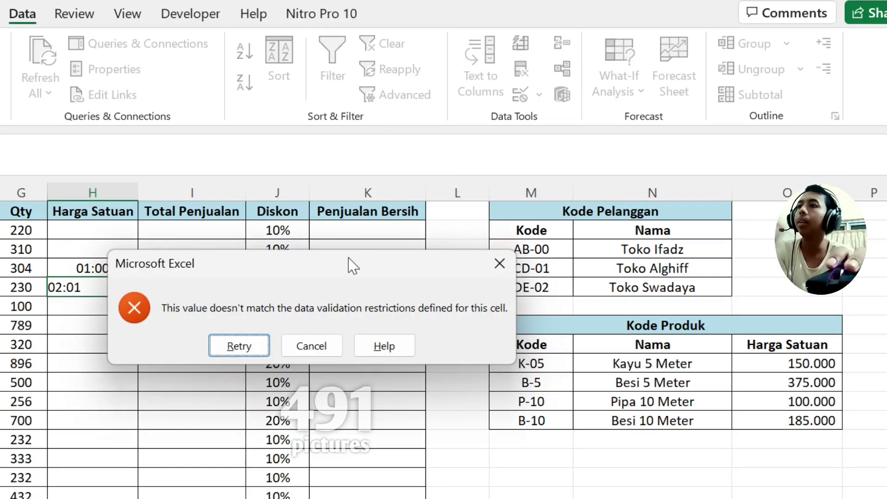
left_click(239, 346)
key("Return")
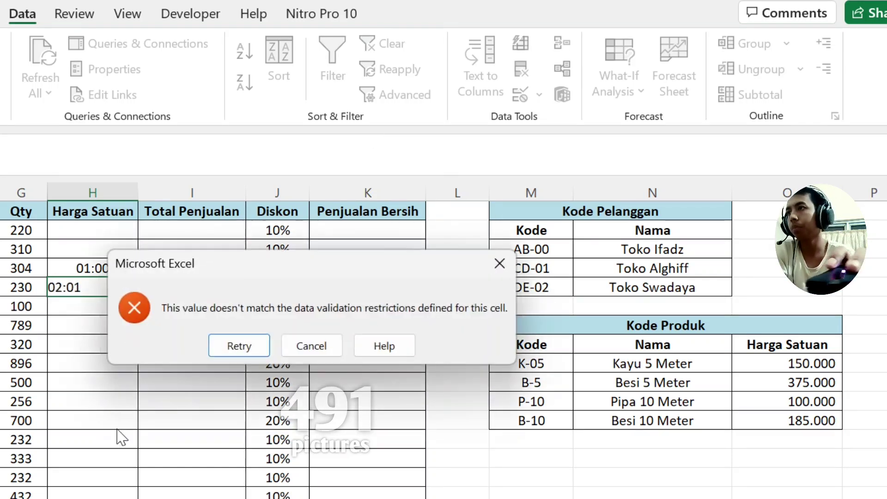
left_click(311, 346)
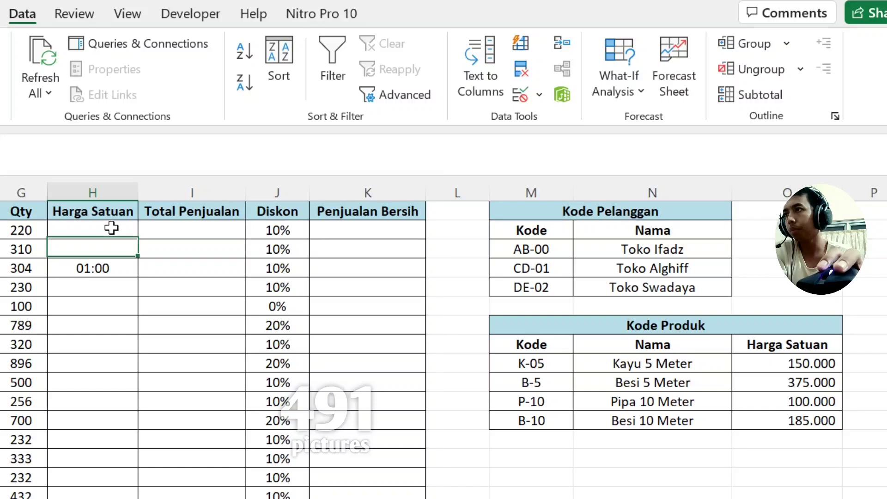
Step: Change the allowed data type in the validation of Harga Satuan cells H5:H19 to Text length
left_click_drag(116, 230, 111, 497)
left_click(536, 97)
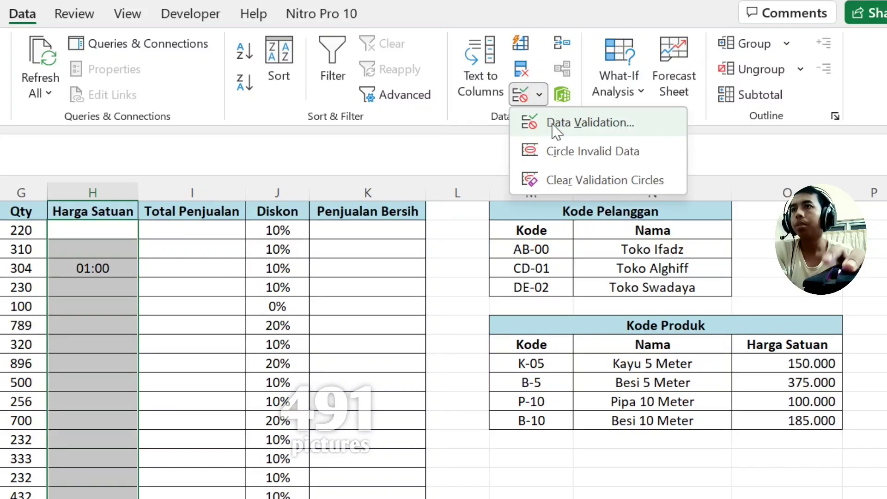
left_click(538, 121)
left_click(394, 109)
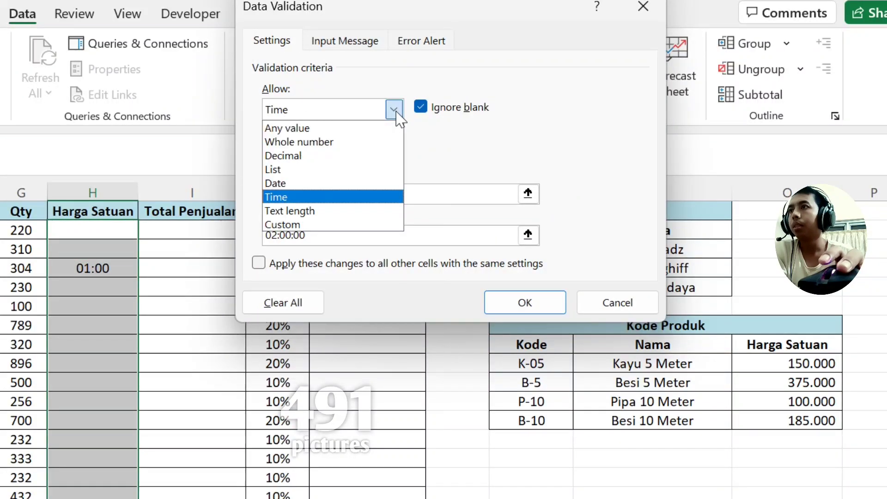
left_click(381, 212)
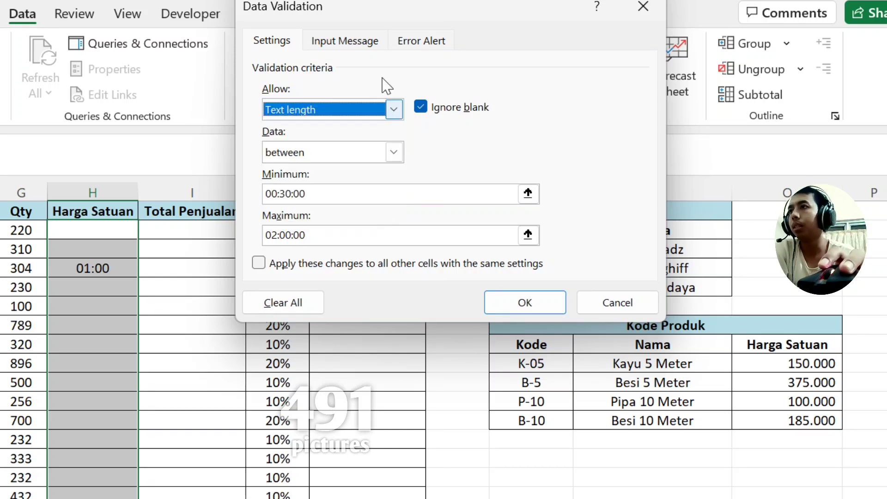
Step: Limit the text length to between a minimum of 2 and a maximum of 10 characters and apply the validation
left_click(395, 152)
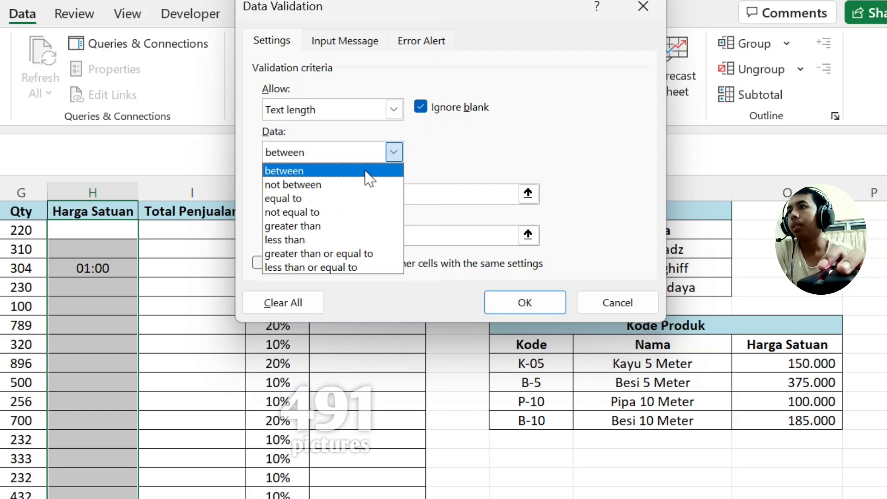
left_click(348, 184)
left_click(397, 154)
left_click(382, 171)
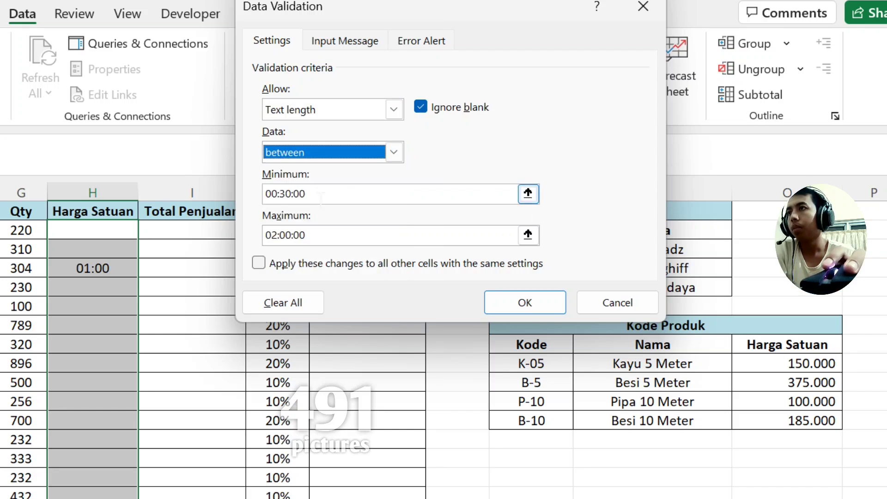
key("Tab")
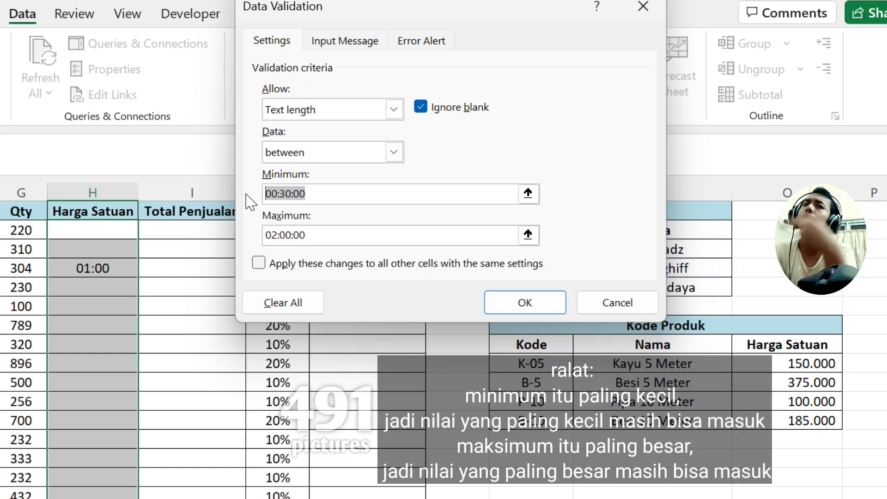
type("2")
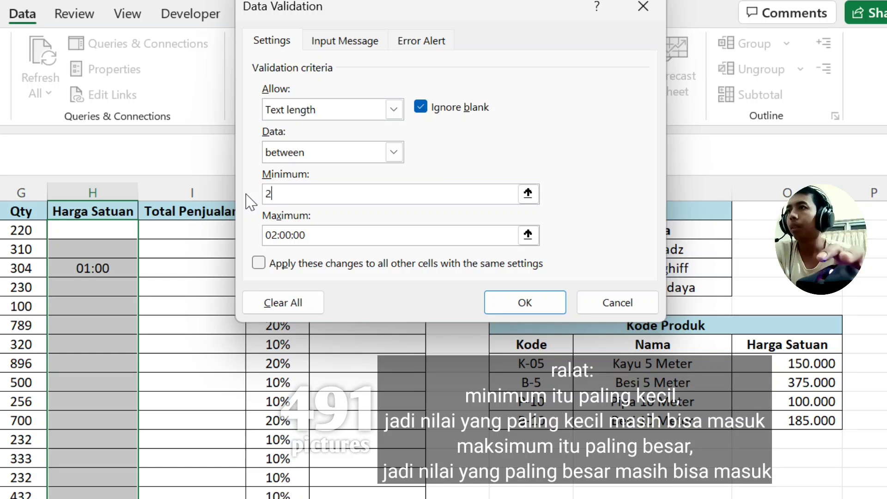
key("Tab")
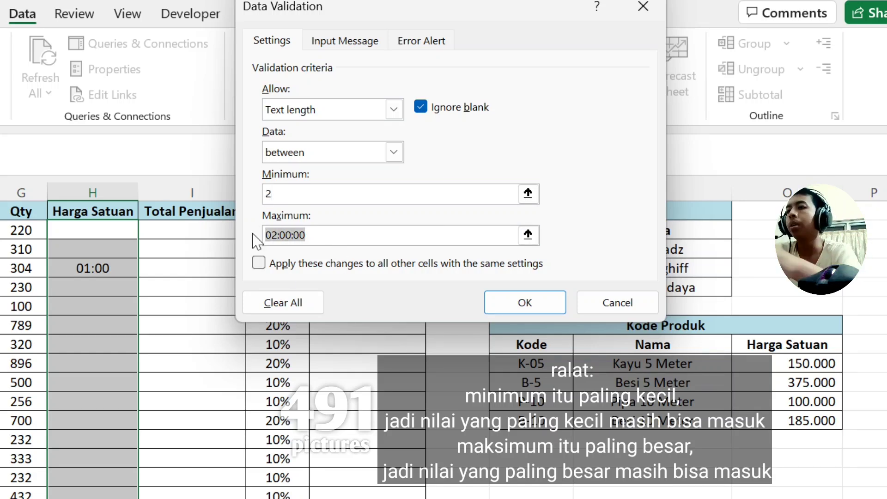
type("10")
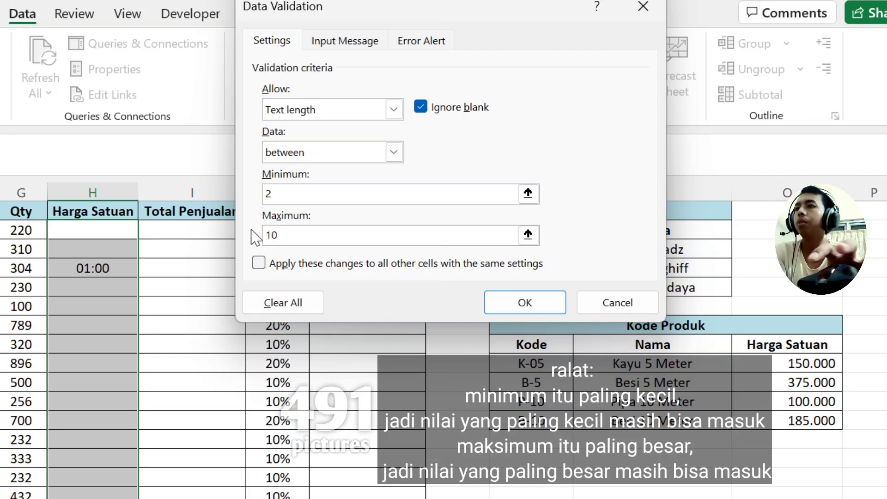
left_click(540, 308)
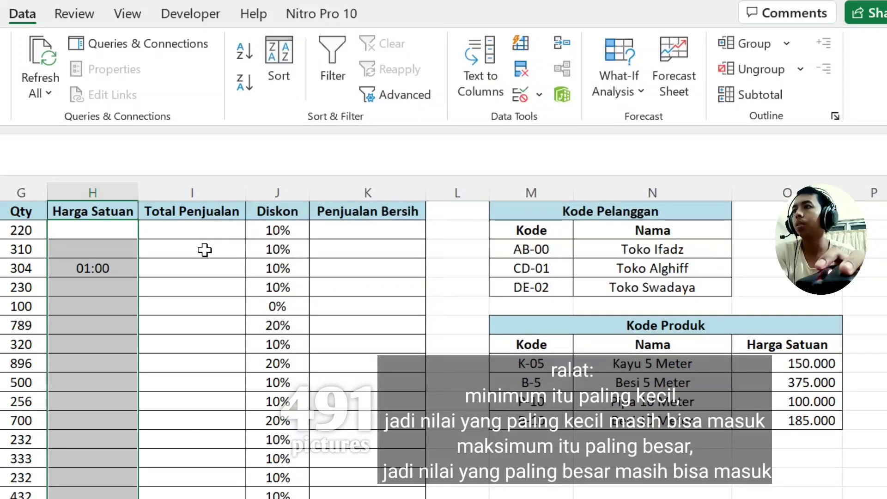
Step: Try to replace the time in Harga Satuan cell H7 with the single letter a, and enter ag instead
left_click(110, 269)
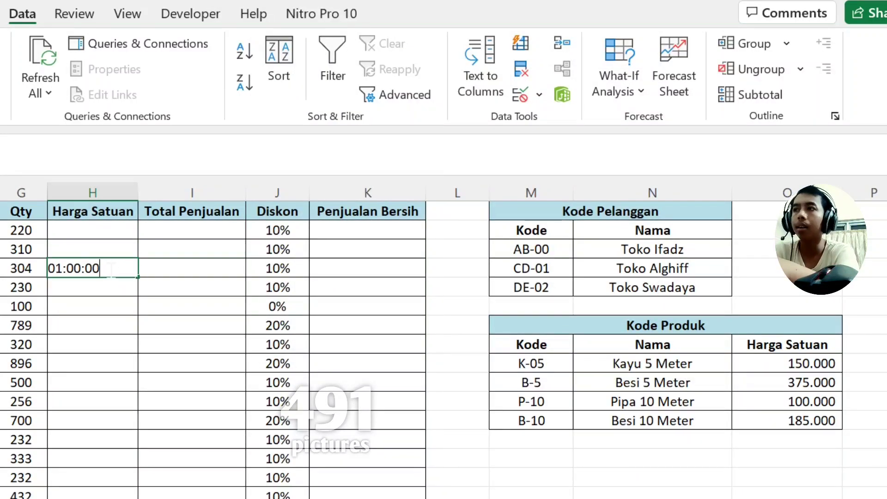
type("a")
key("Return")
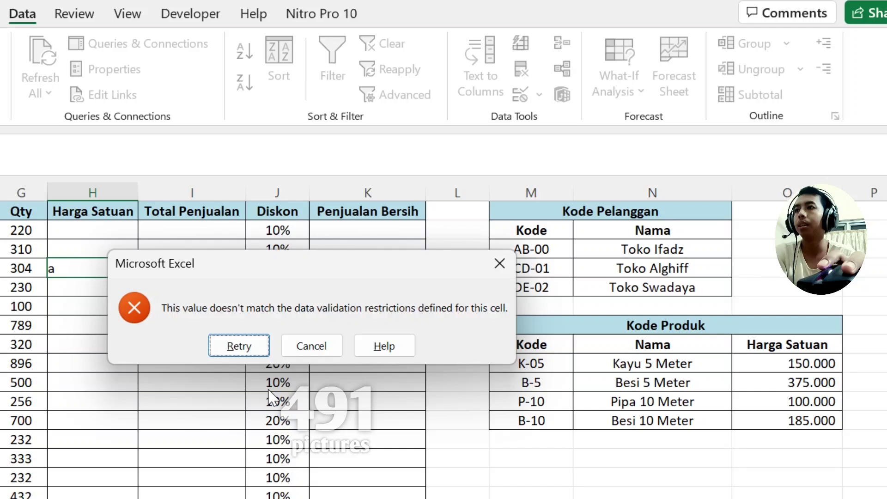
left_click(238, 345)
type("g")
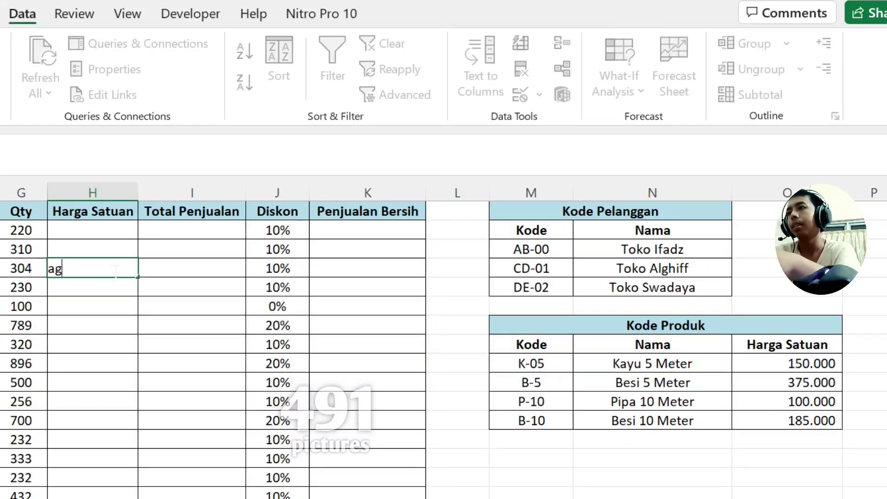
key("Return")
left_click(116, 270)
Step: Try to enter the eleven-letter text aaaaaaaaaaa in Harga Satuan cell H8
left_click(123, 287)
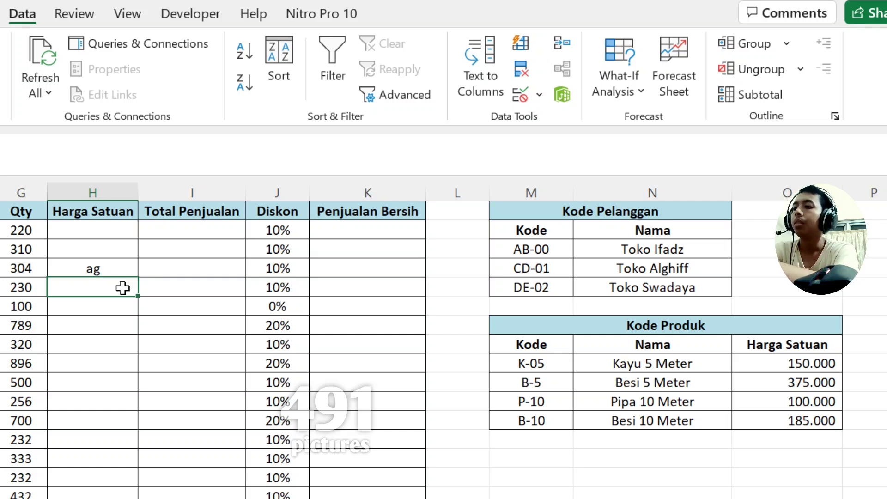
type("aaaaa")
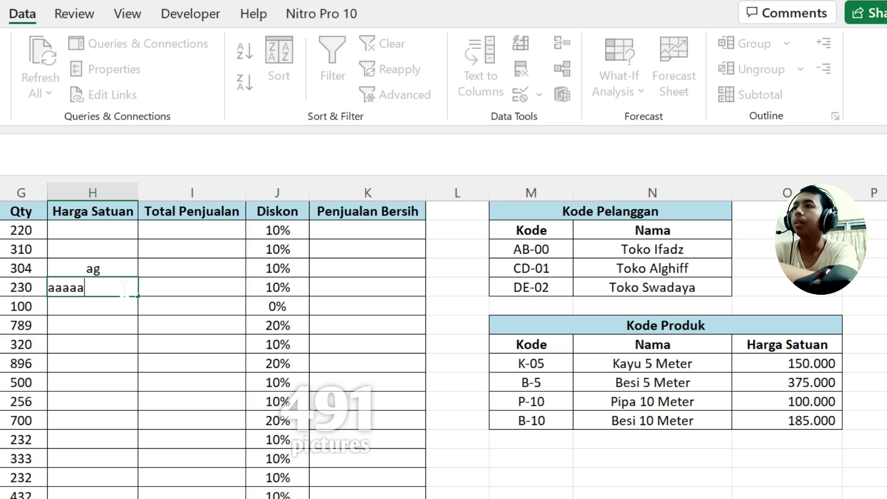
type("aaaaaa")
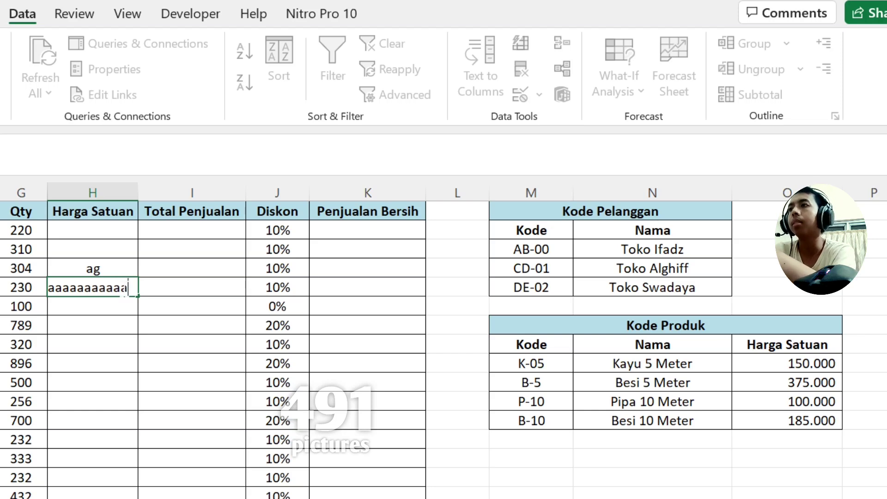
key("Return")
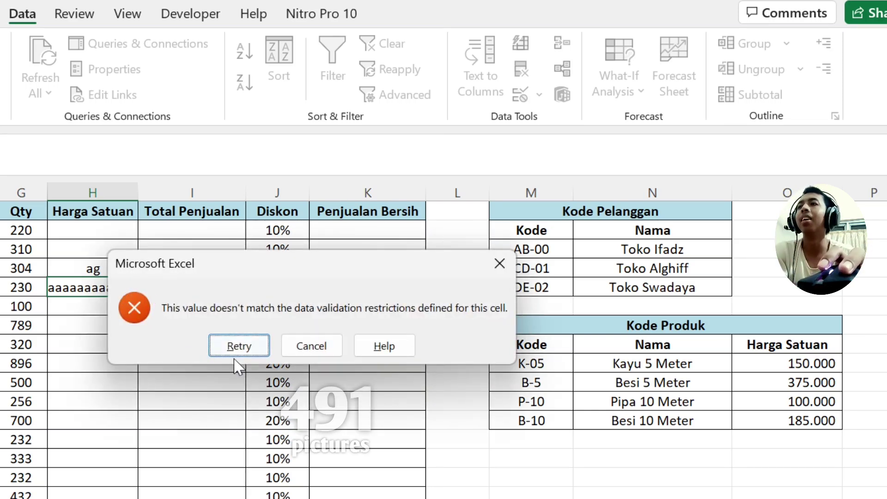
Step: Retry the eleven-letter entry in Harga Satuan cell H8, and discard it
left_click(237, 346)
key("Return")
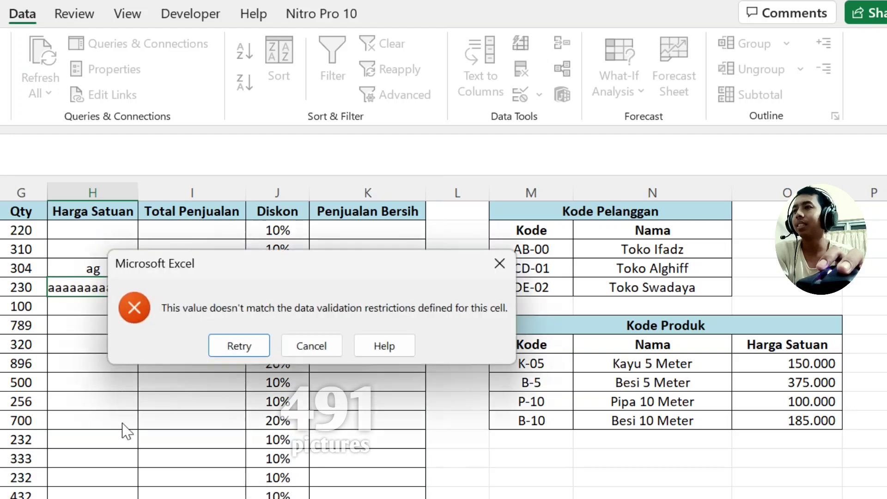
left_click(322, 344)
Step: Examine the input message and error alert settings in the Harga Satuan validation, and close them without changes
key("alt+a+v+v")
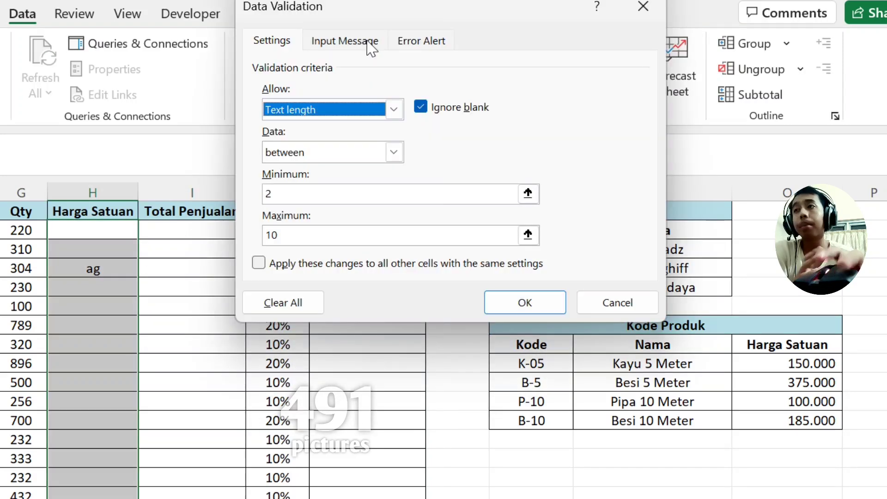
left_click(368, 42)
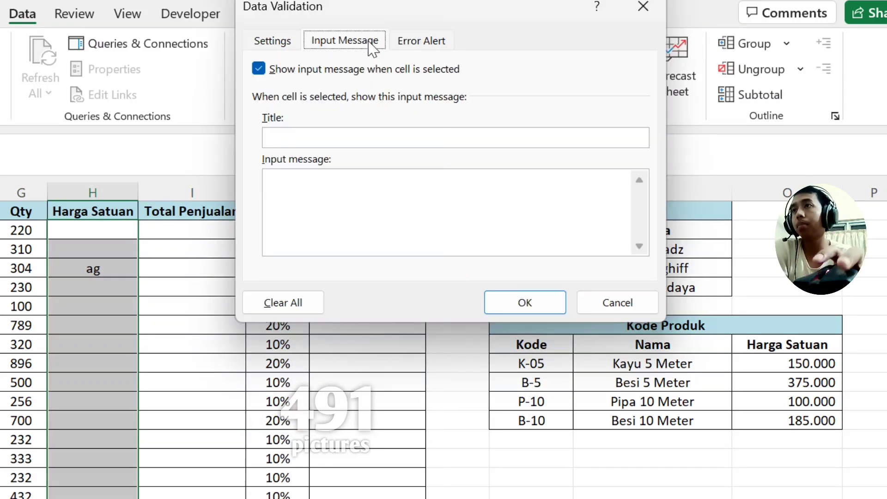
left_click(414, 43)
left_click(347, 40)
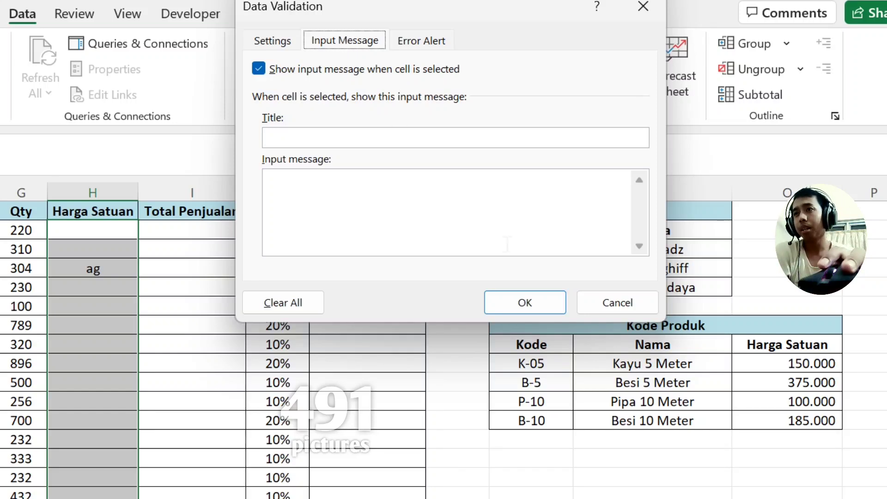
left_click(618, 305)
left_click(168, 360)
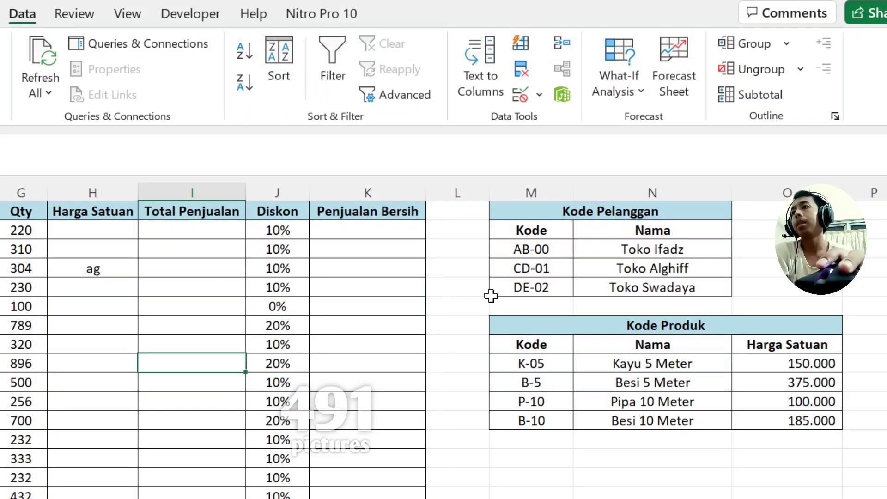
left_click(113, 243)
left_click(113, 306)
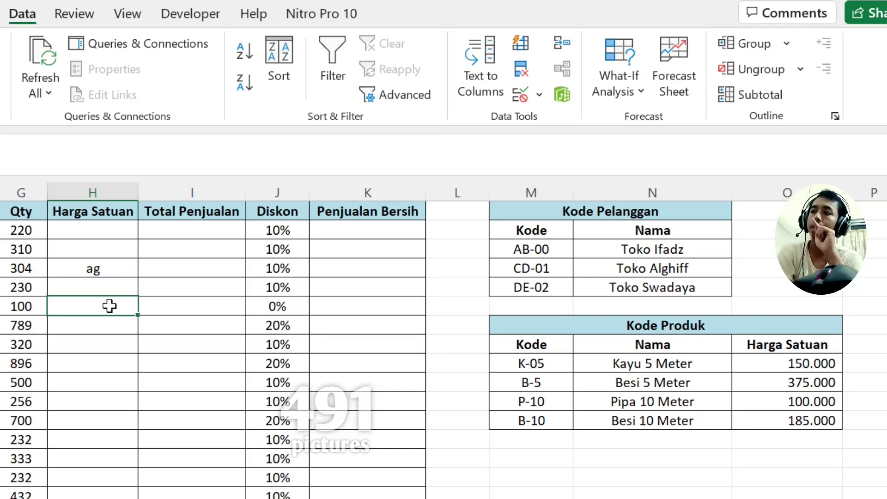
left_click_drag(65, 233, 93, 485)
left_click(101, 420)
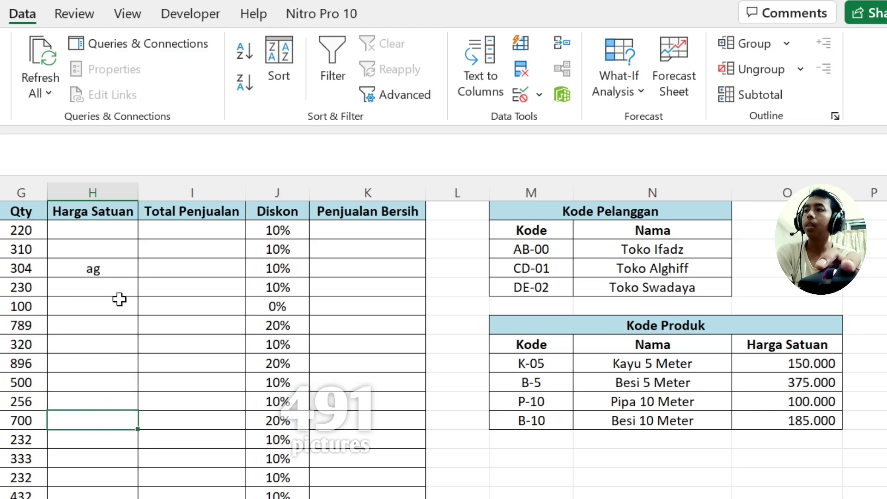
left_click(126, 304)
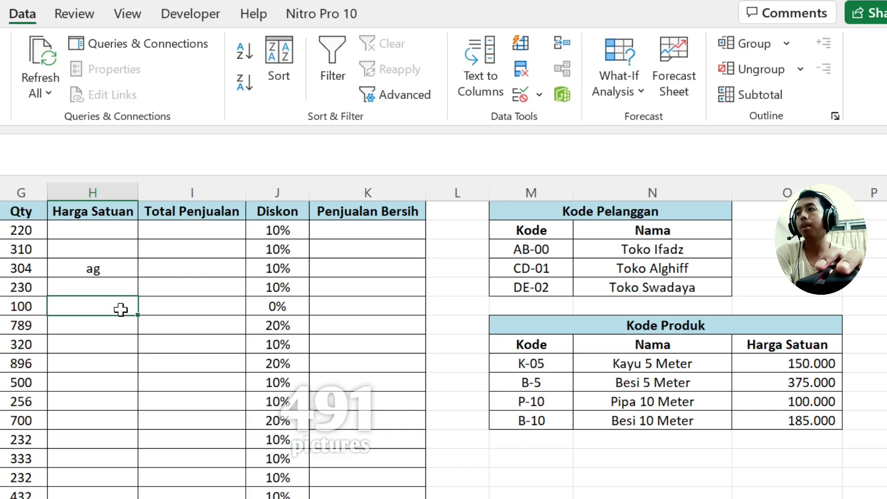
left_click(116, 328)
left_click(111, 375)
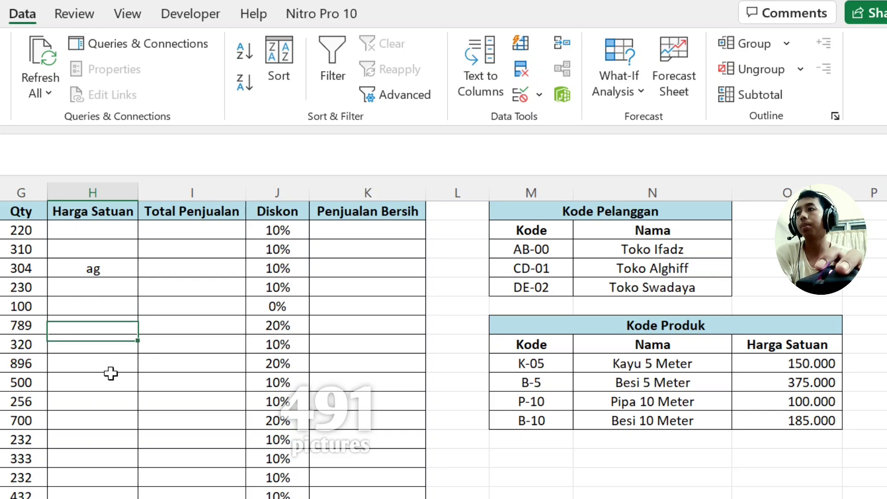
left_click(112, 342)
left_click(113, 323)
left_click(113, 287)
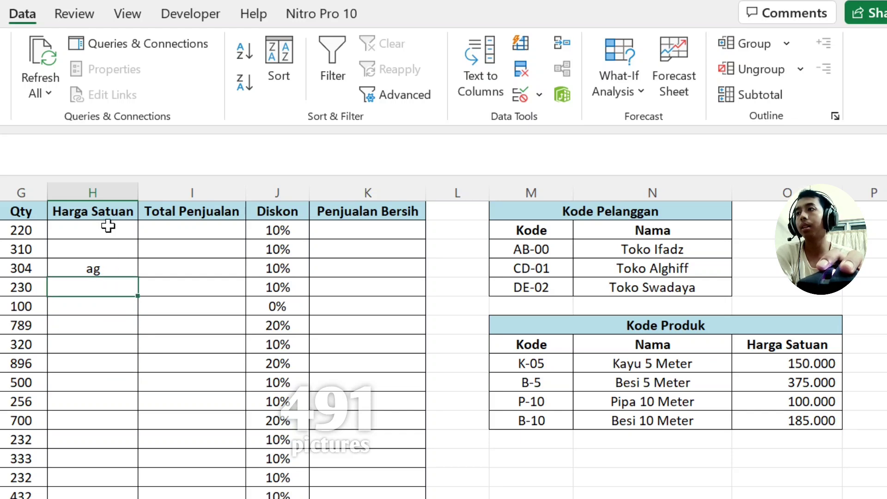
left_click_drag(110, 230, 114, 365)
left_click_drag(116, 404, 119, 492)
left_click(106, 402)
left_click(103, 344)
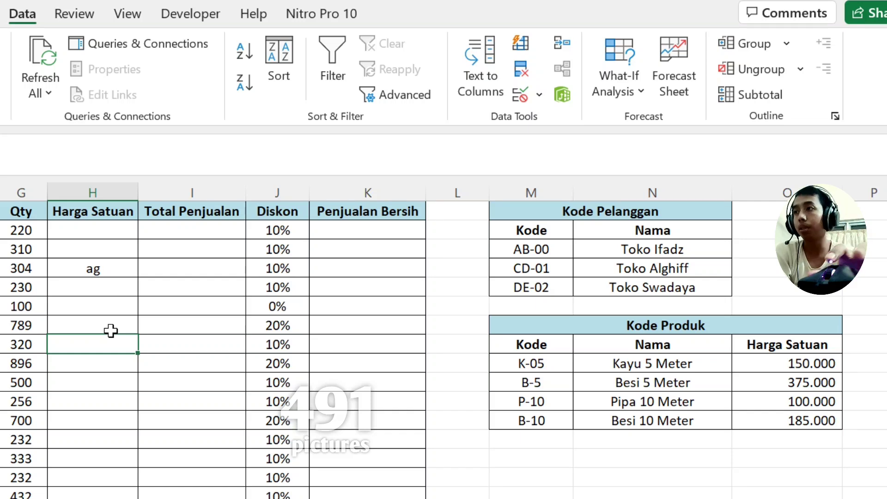
Step: Change the allowed data type in the validation of Harga Satuan cells H5:H19 to Whole number
left_click_drag(114, 234, 105, 496)
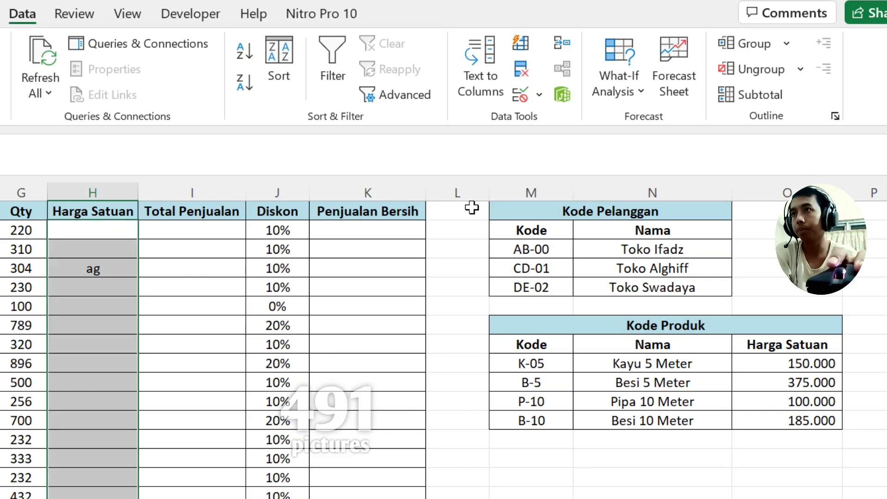
left_click(538, 95)
left_click(536, 121)
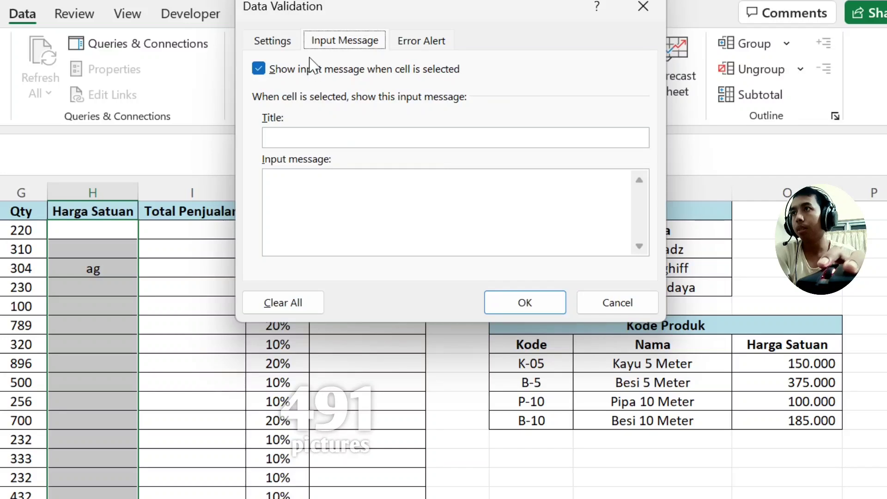
left_click(275, 40)
left_click(394, 110)
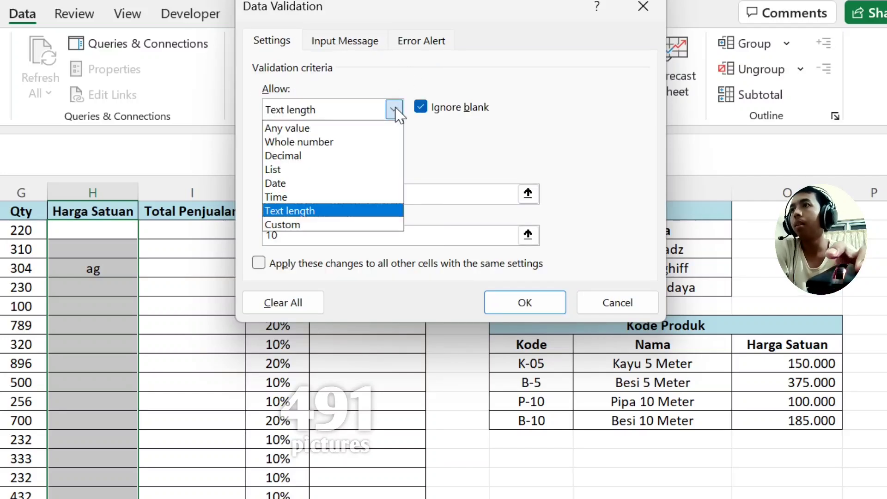
left_click(357, 142)
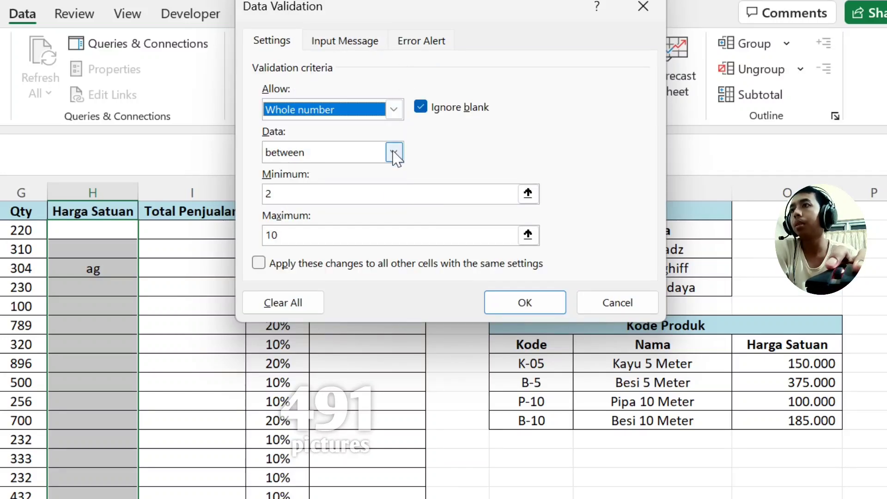
Step: Set the whole number limits to a minimum of 300 and a maximum of 500
left_click_drag(502, 195, 236, 197)
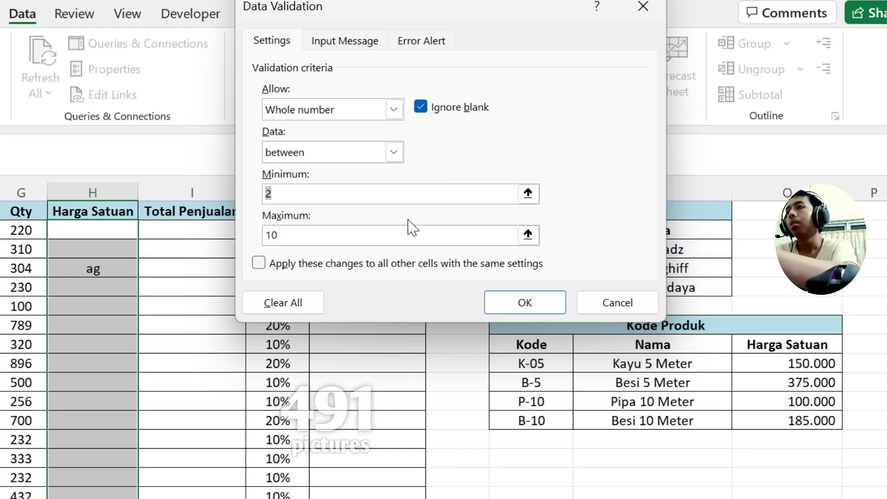
type("300")
left_click(370, 234)
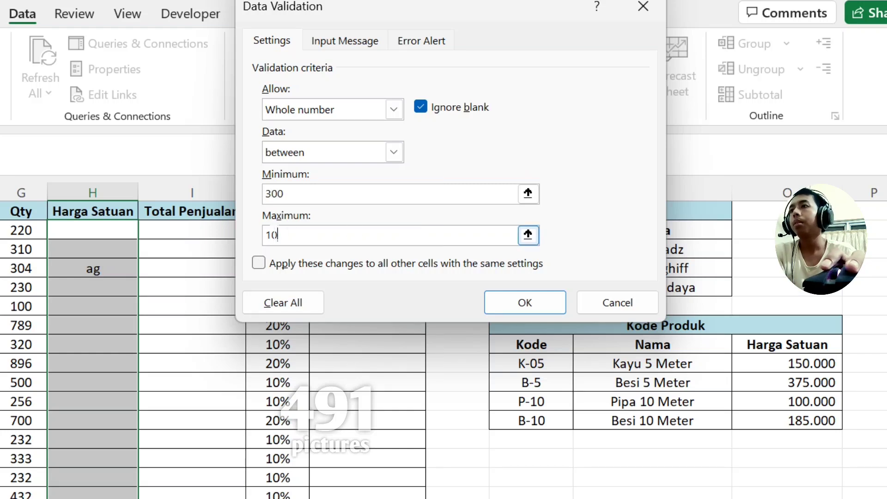
key("BackSpace")
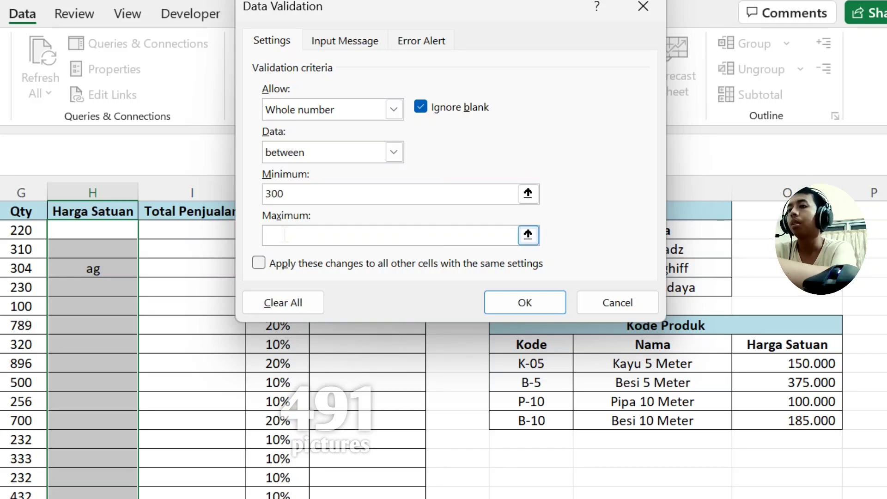
type("500")
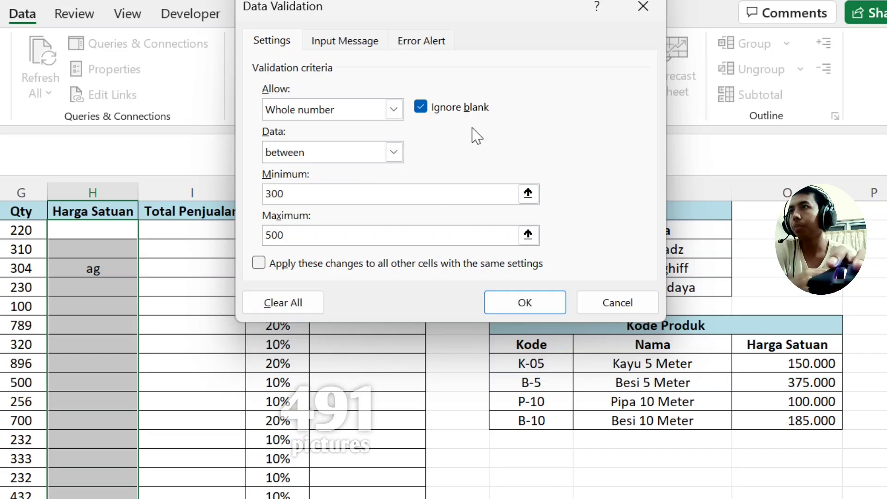
Step: Give the validation's input message the title INFO in capital letters
left_click(370, 47)
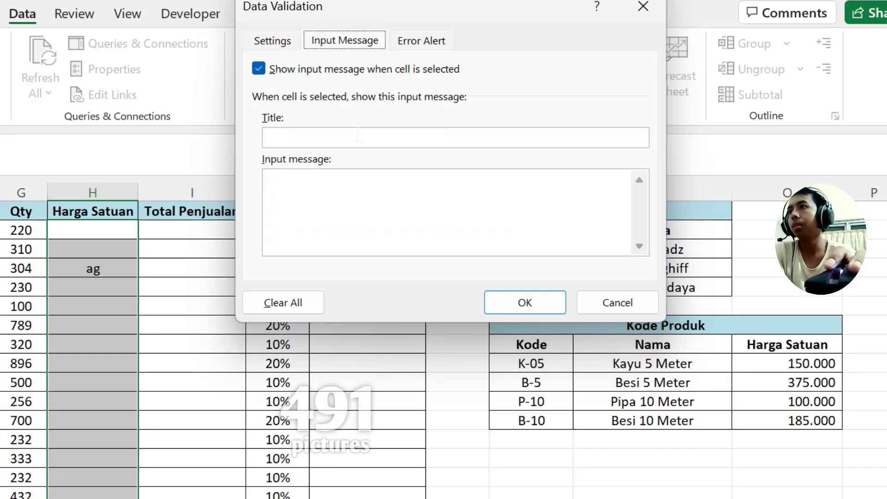
type("Inf")
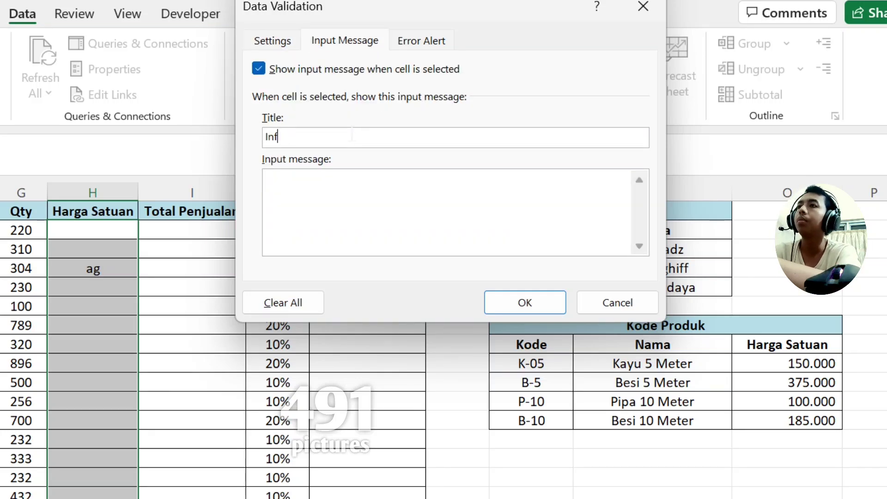
key("BackSpace")
key("BackSpace")
key("BackSpace")
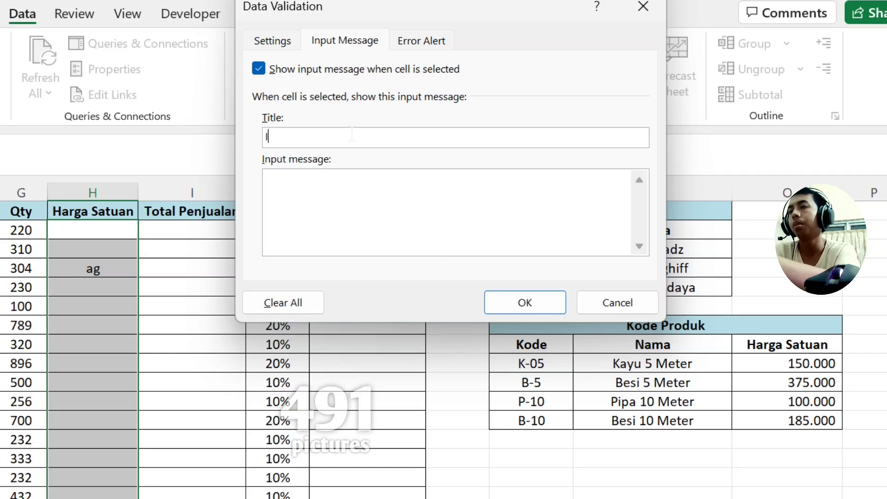
type("NFO")
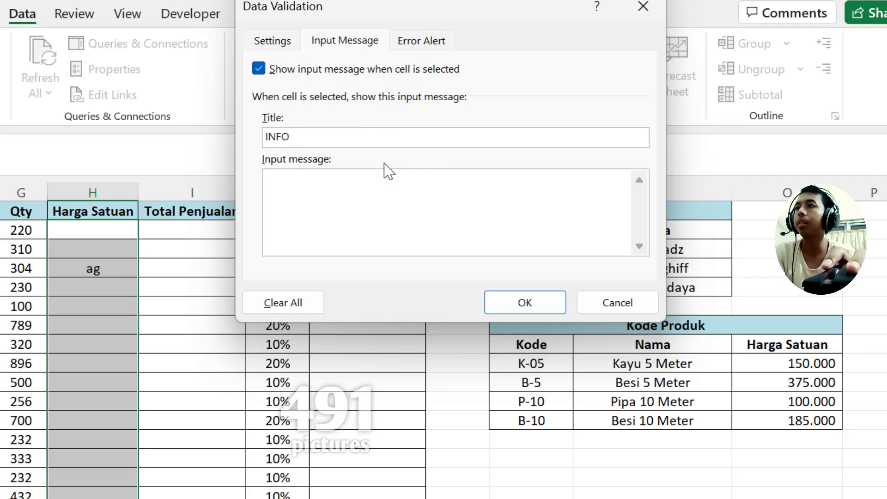
Step: Write the input message text "Silakan Ketik Angka 300 500", checking the allowed number limits for it
left_click(381, 190)
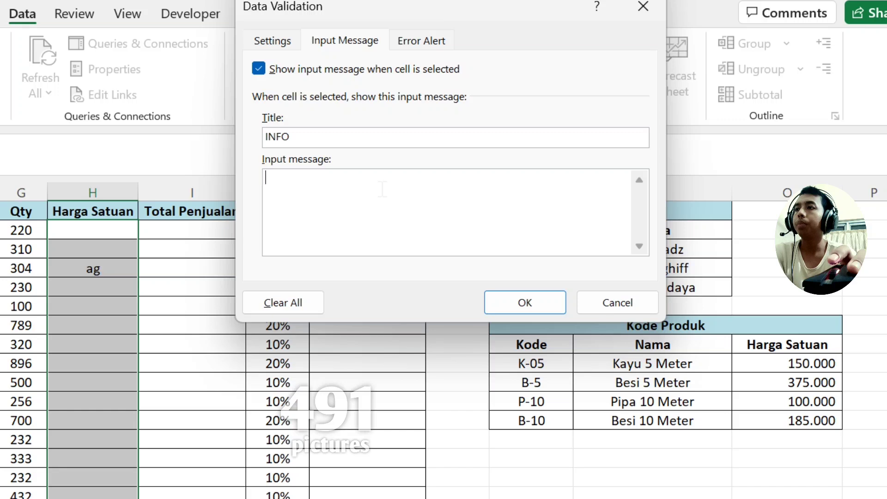
type("Silakan")
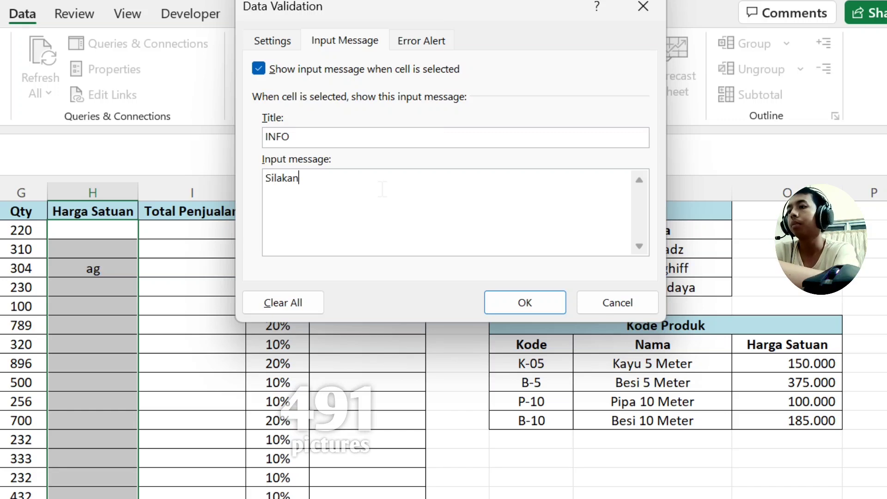
type(" KEti")
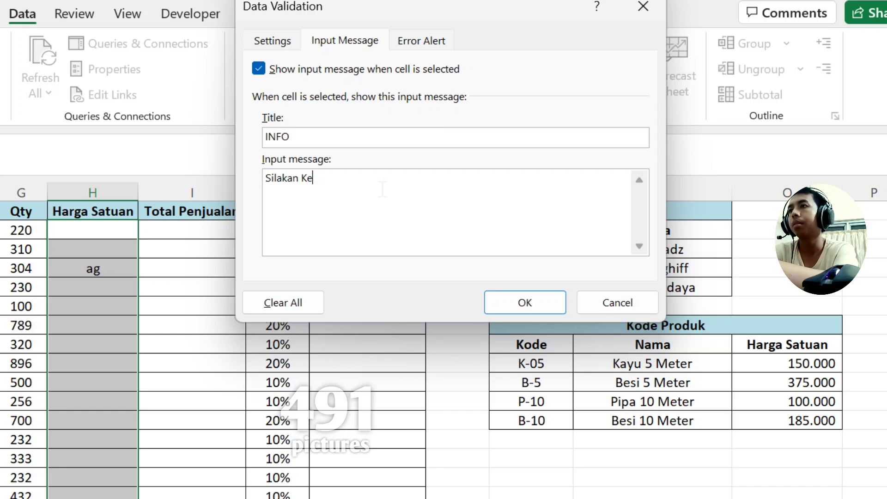
type("tik Angka")
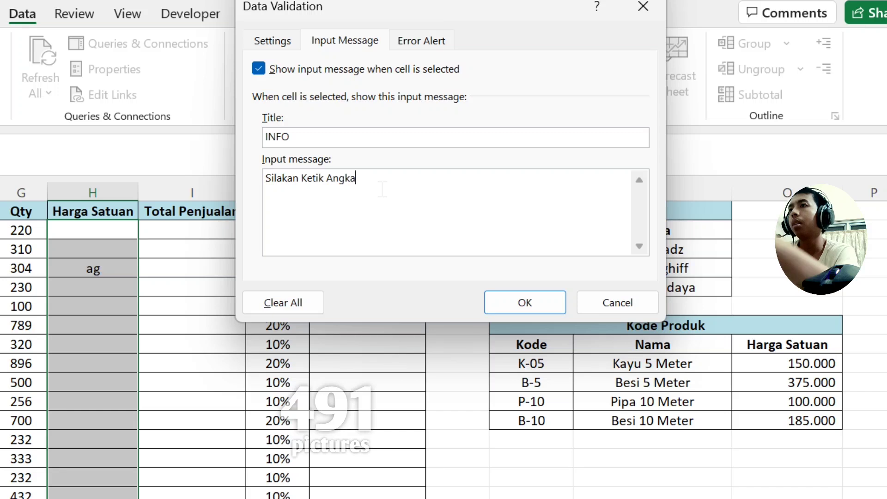
left_click(289, 37)
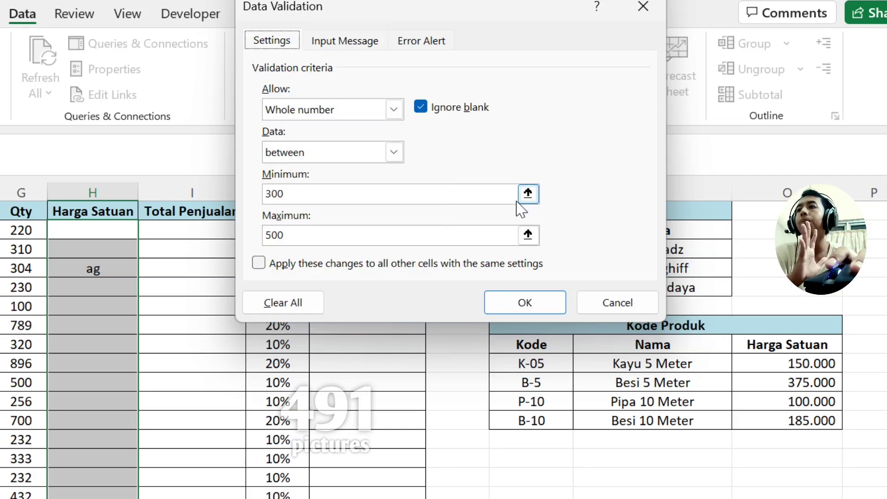
left_click(366, 44)
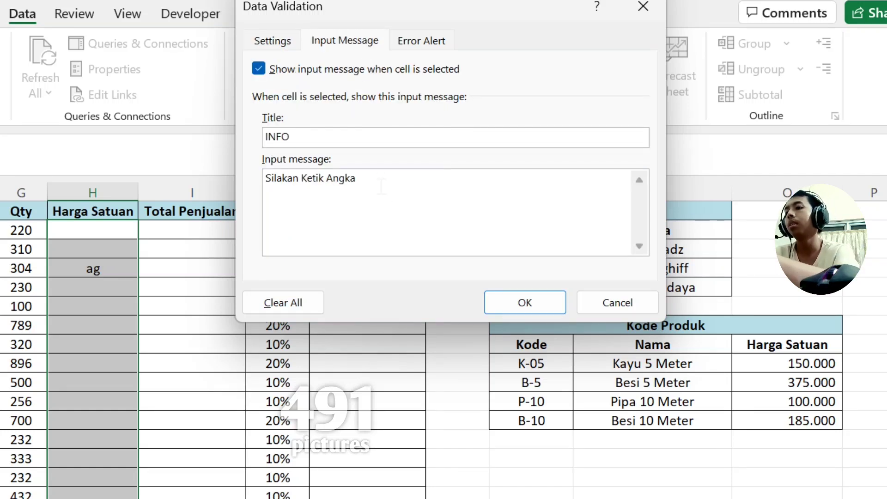
type("300")
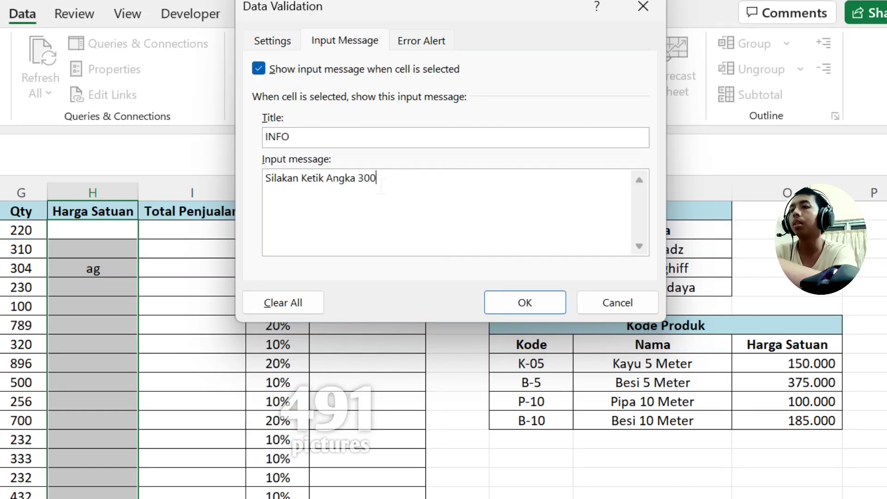
type(" 500")
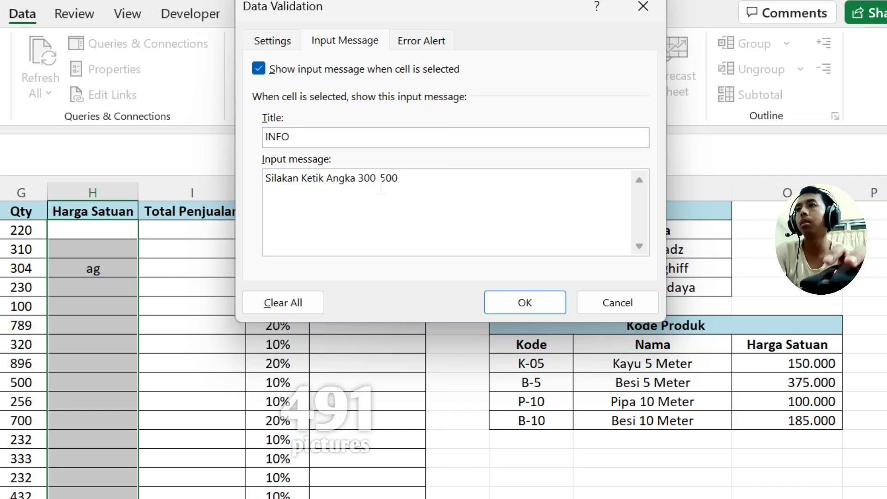
Step: Set the validation's error alert style to Warning and give the alert the title "Warning!"
left_click(433, 46)
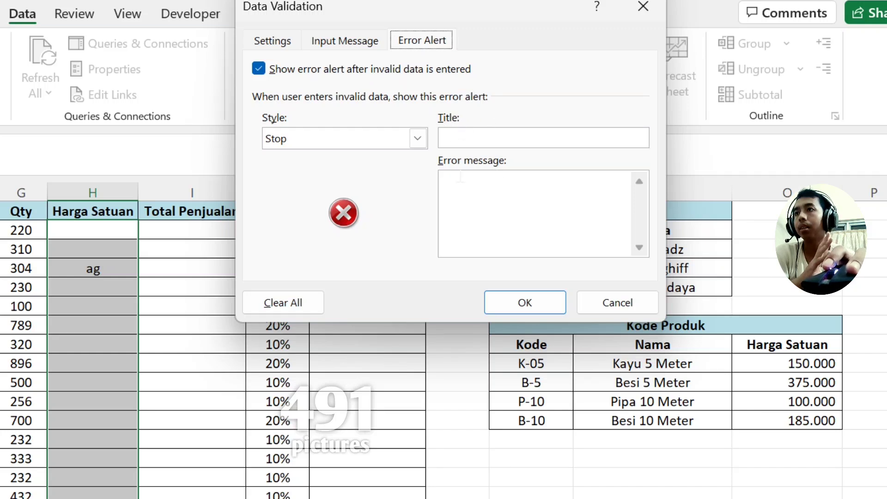
left_click(417, 138)
left_click(415, 170)
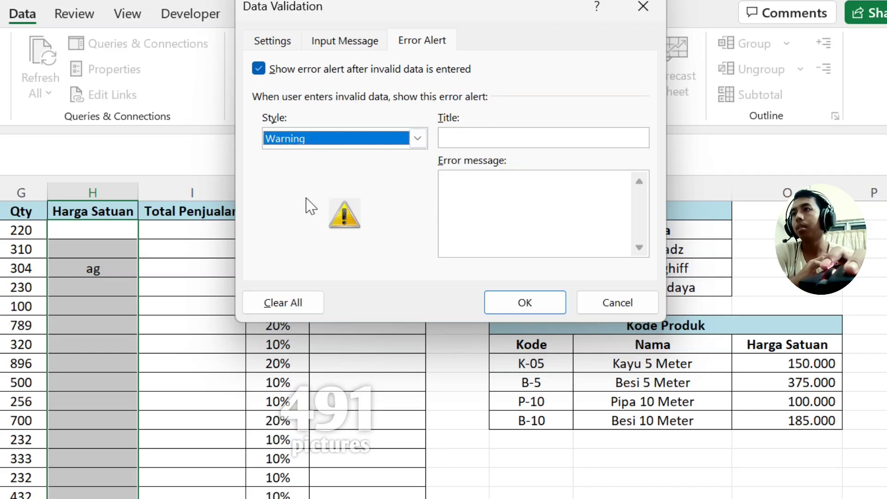
key("Tab")
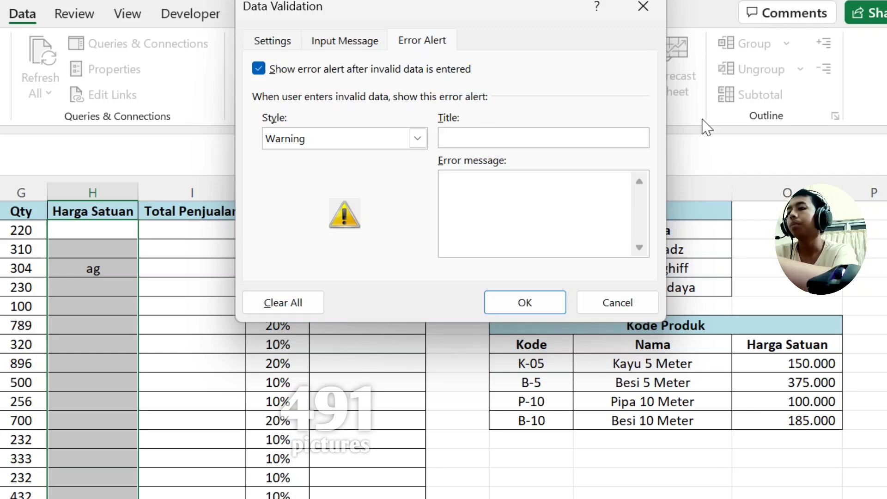
type("Wa")
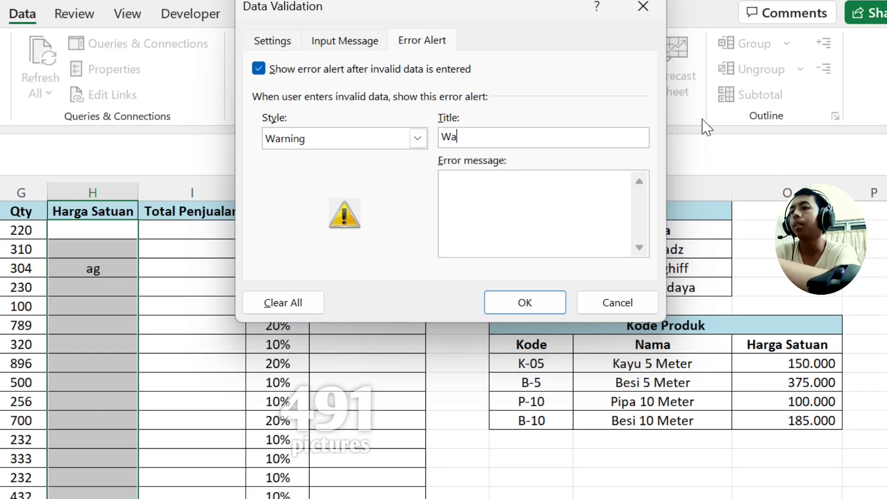
type("rning!")
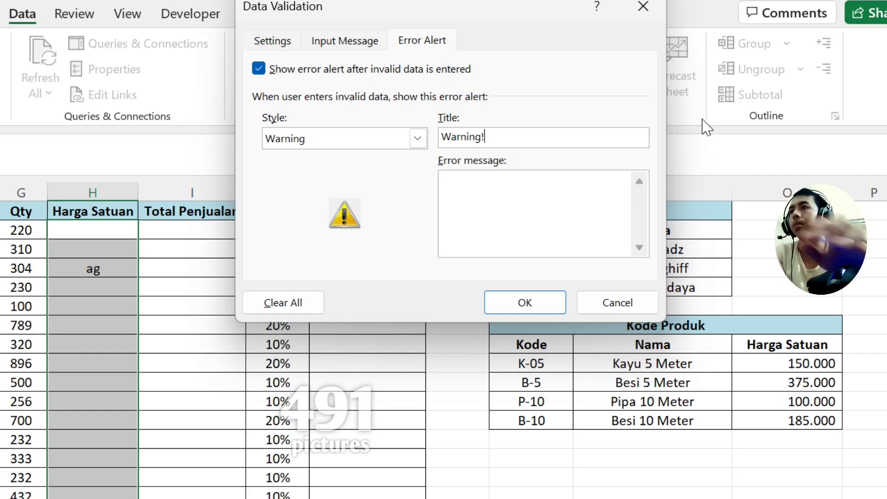
Step: Write the error message "Harus berada di rentang 300-500" and apply the validation to the Harga Satuan cells
left_click(585, 199)
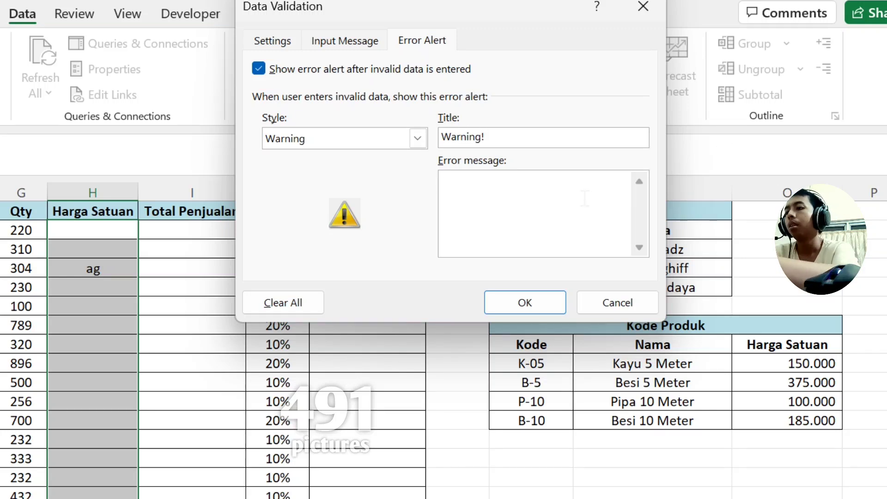
type("Harus")
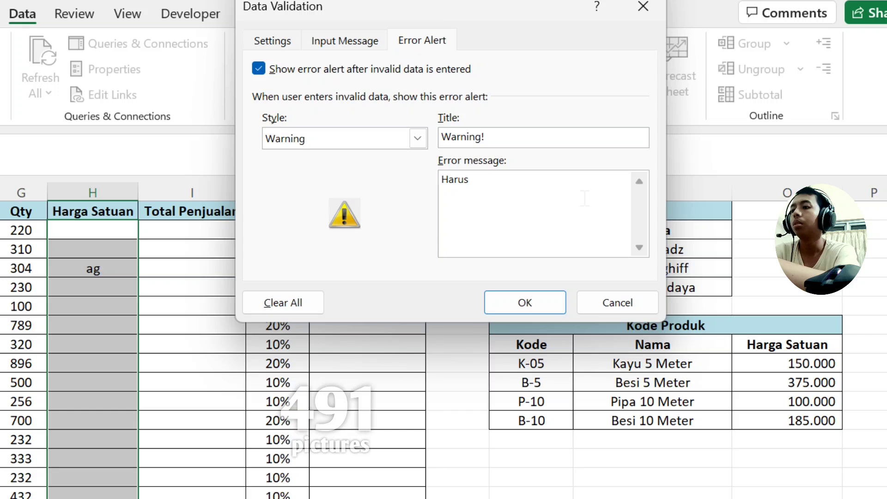
type(" berada di")
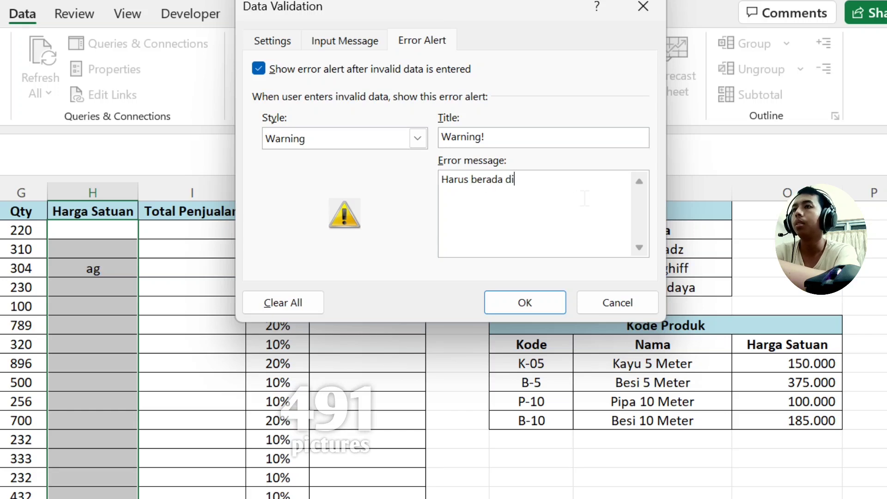
type(" rentang")
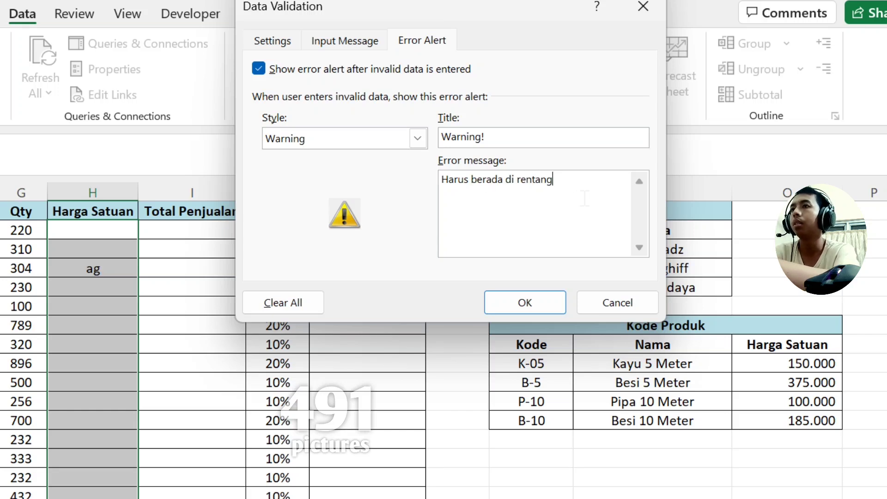
type(" 300")
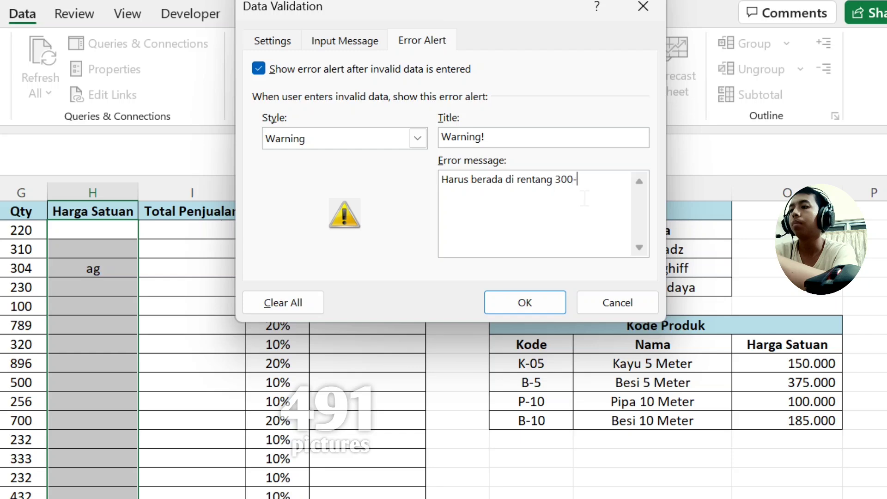
type("-500")
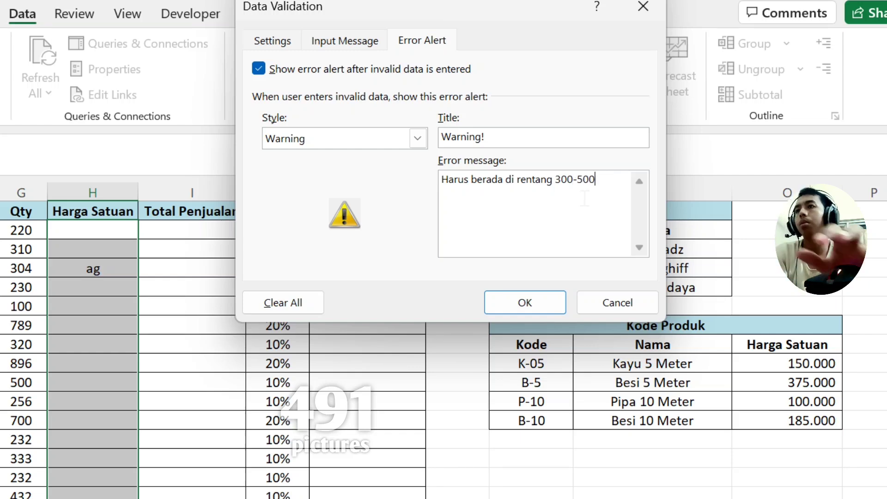
left_click(552, 306)
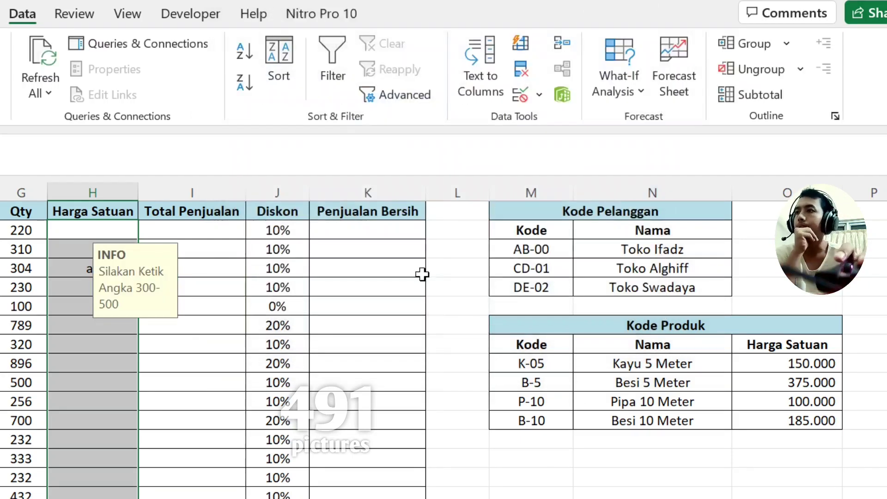
Step: Check where the input message appears by selecting cells inside and outside the Harga Satuan column
left_click(342, 284)
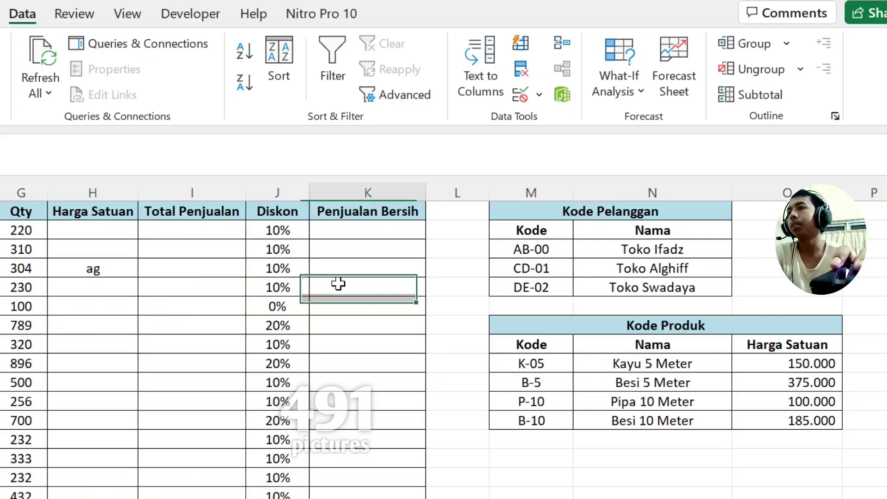
left_click(128, 287)
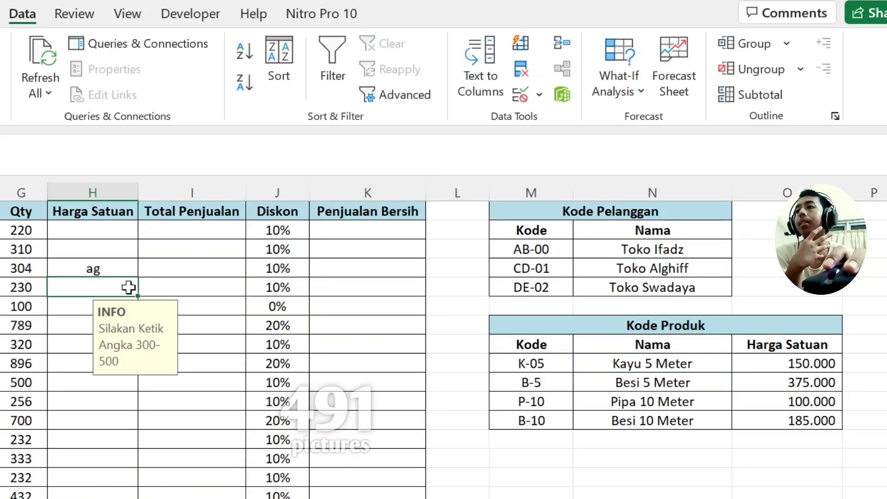
left_click(220, 271)
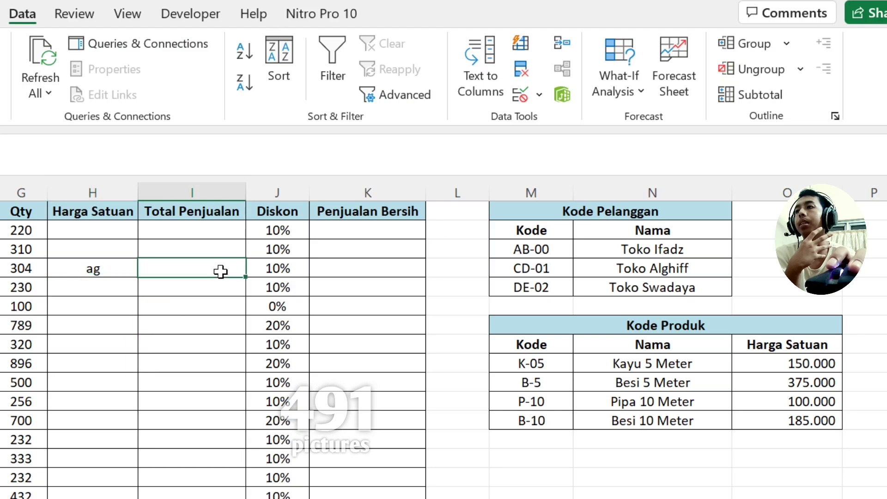
left_click_drag(224, 228, 226, 482)
left_click(179, 326)
Step: Test the Warning alert by entering the text "ag" in the Harga Satuan cell of the row with Qty 100
left_click(83, 309)
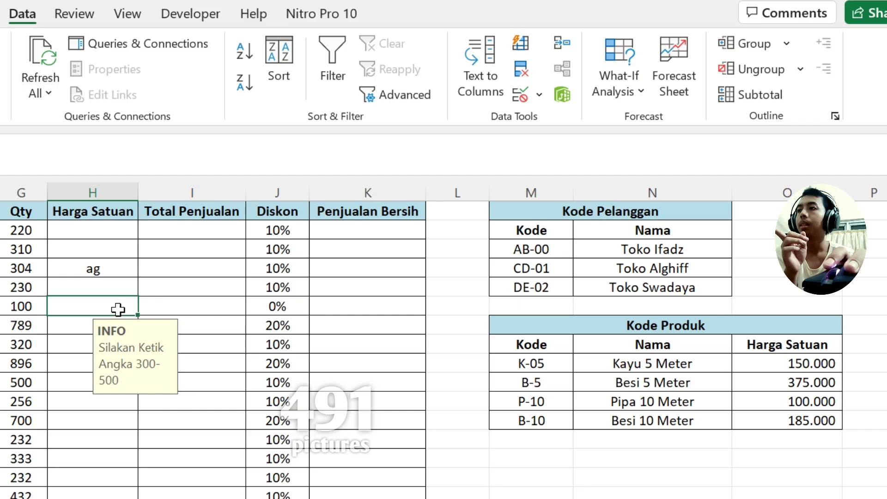
type("ag")
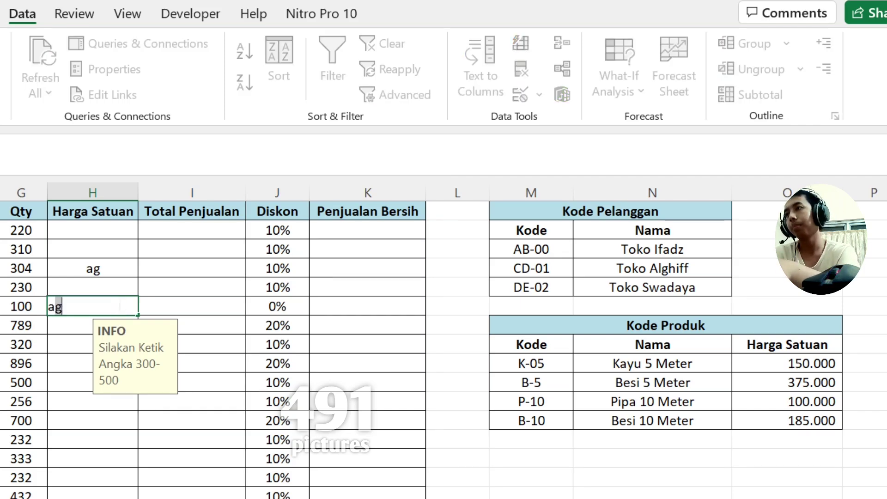
key("Return")
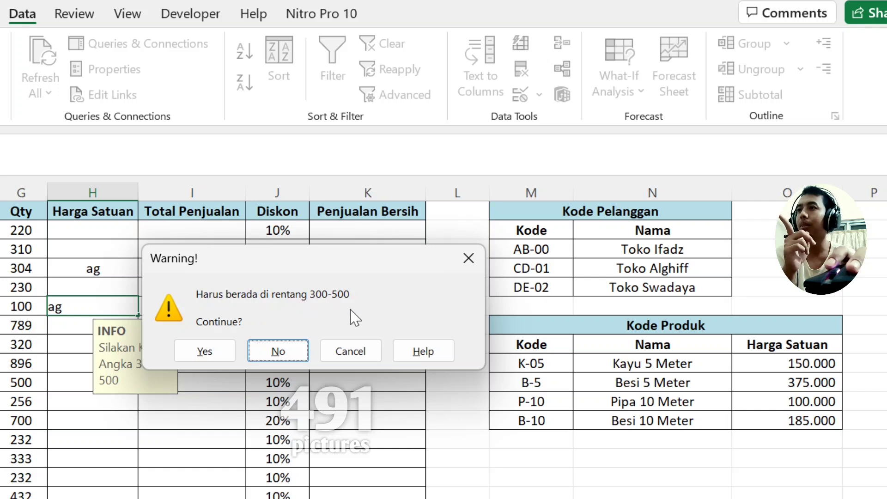
Step: Enter the valid value 450 in the Harga Satuan cell of the row with Qty 896
left_click(75, 367)
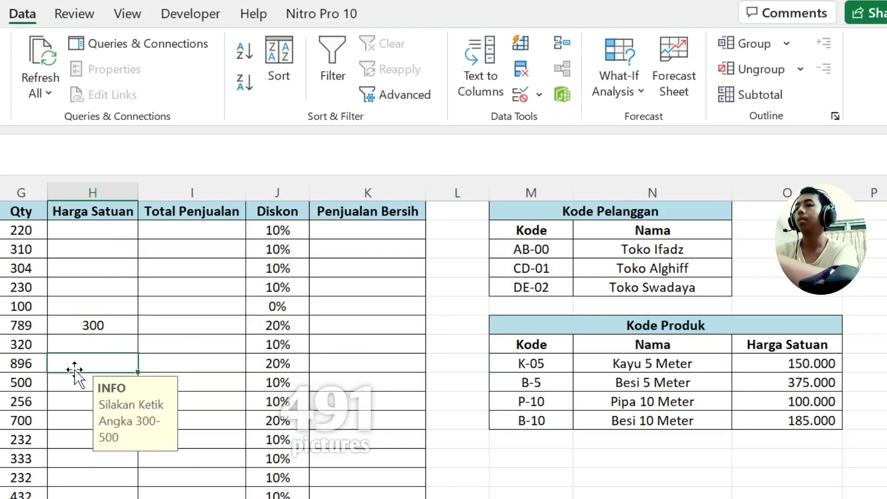
type("450")
key("Return")
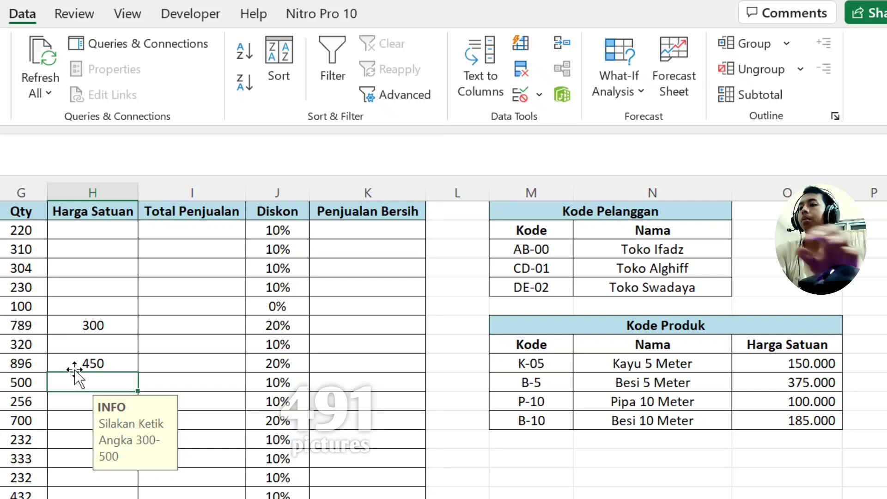
Step: Try the out-of-range value 220 in the Harga Satuan cell of the row with Qty 500, then cancel the entry
type("220")
key("Return")
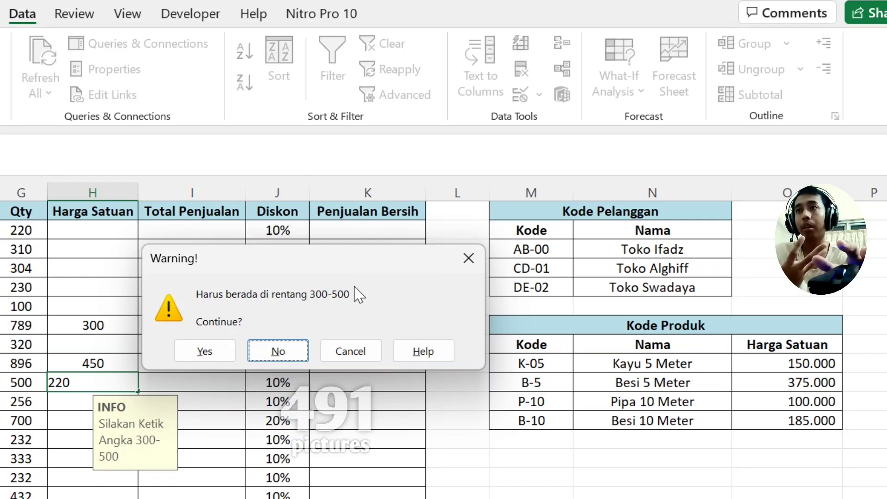
left_click(365, 356)
Step: Change the Harga Satuan cells' error alert style to Stop and its title to "Error!", and apply the validation
left_click_drag(117, 232, 120, 494)
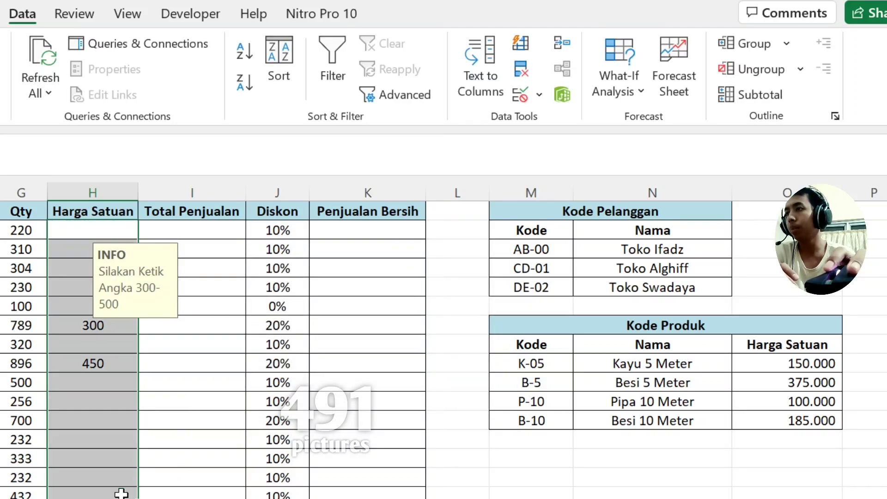
left_click(539, 95)
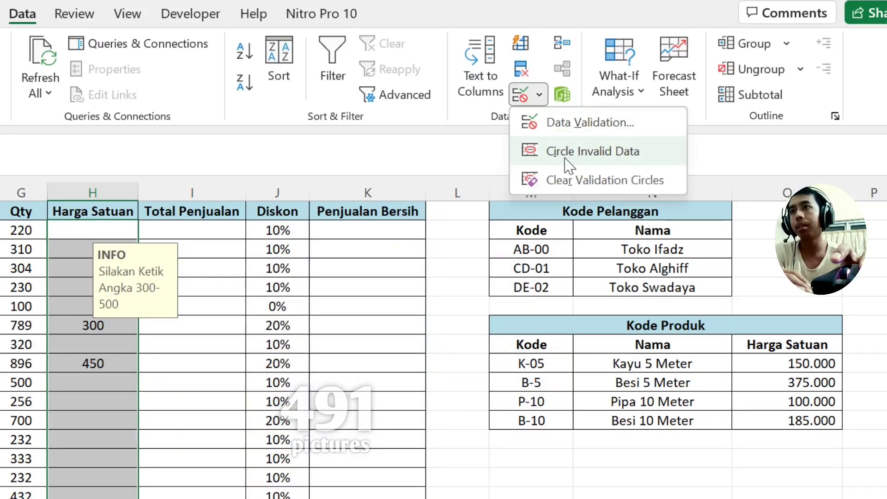
left_click(571, 125)
left_click(418, 138)
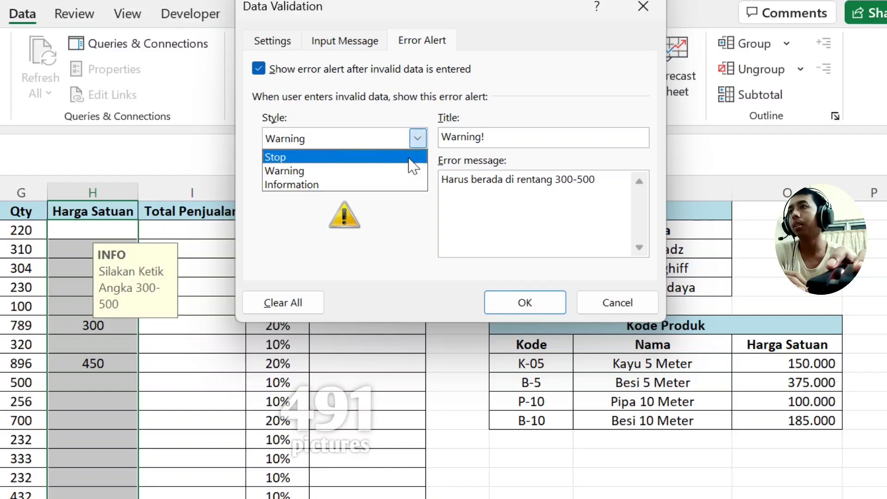
left_click(373, 154)
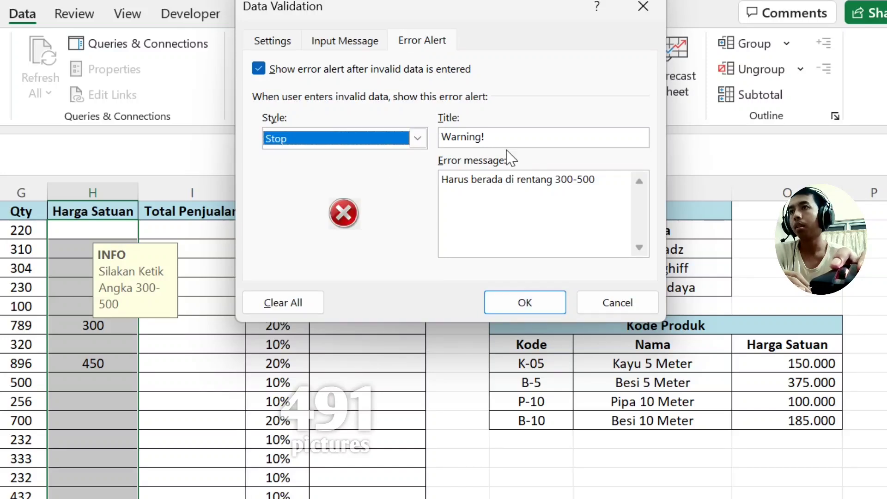
key("Tab")
type("Erro")
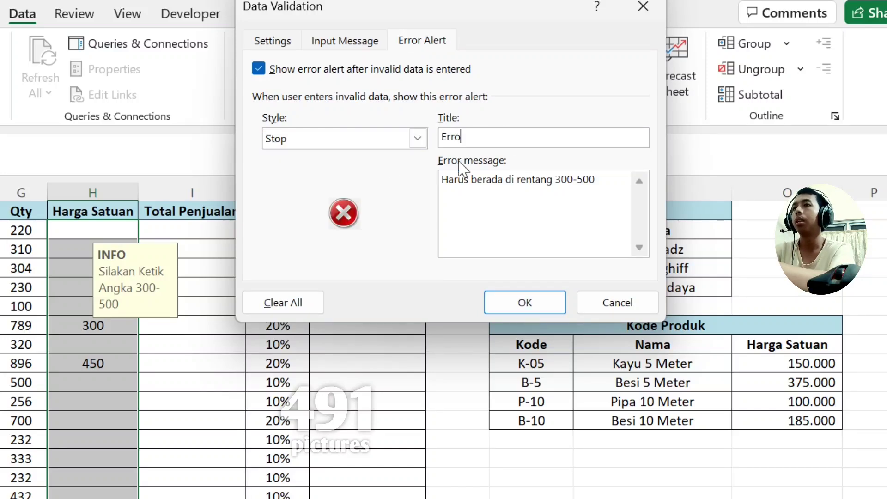
left_click(522, 302)
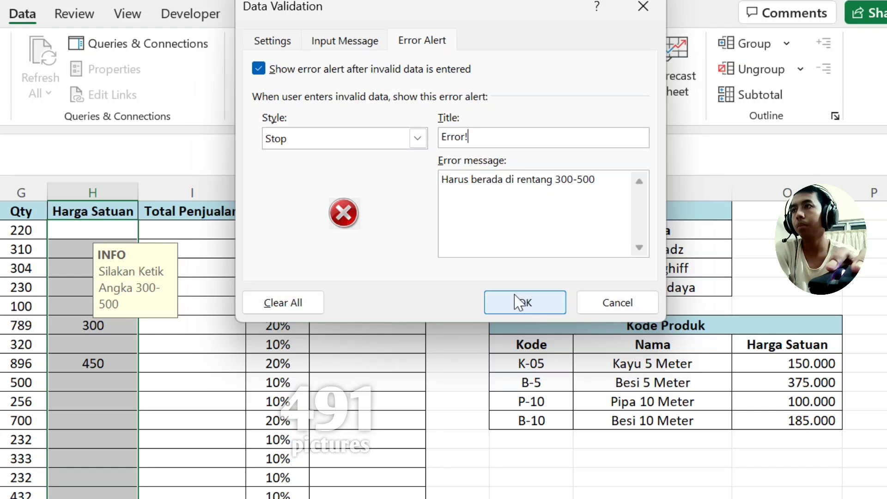
Step: Test the Stop alert by entering 200 in the Harga Satuan cell of the row with Qty 256
left_click(177, 328)
left_click(123, 360)
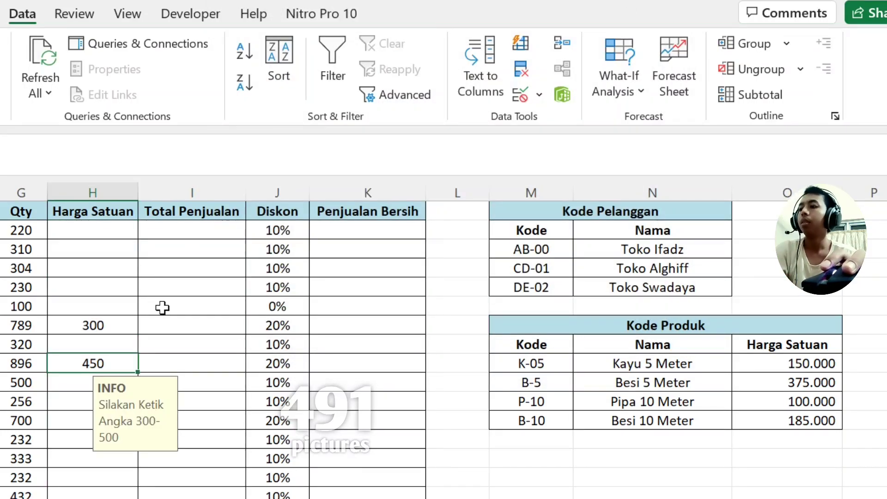
left_click(94, 395)
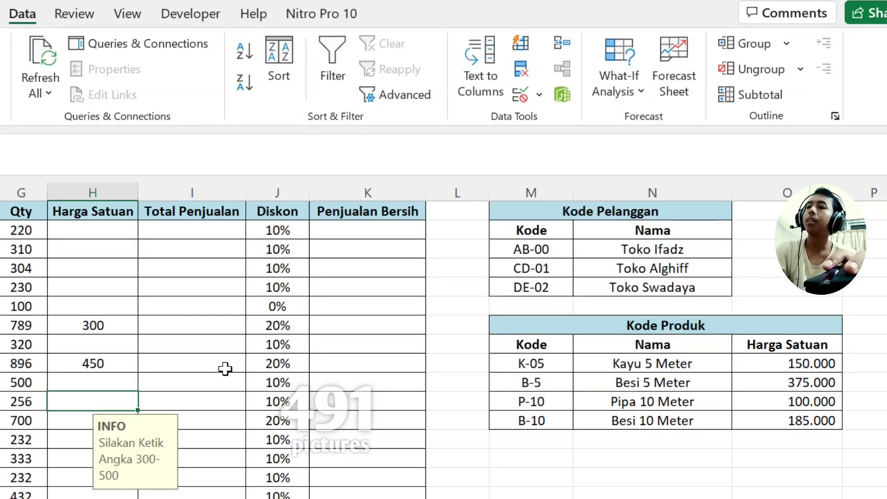
type("2")
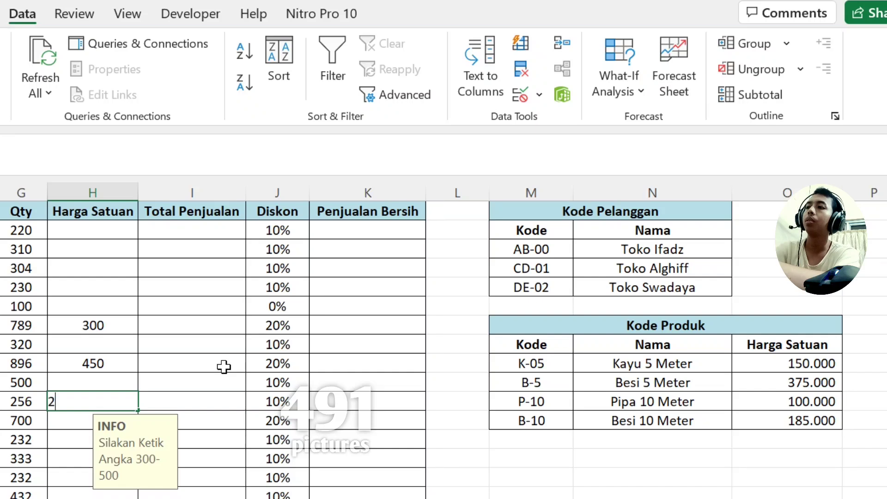
type("00")
key("Return")
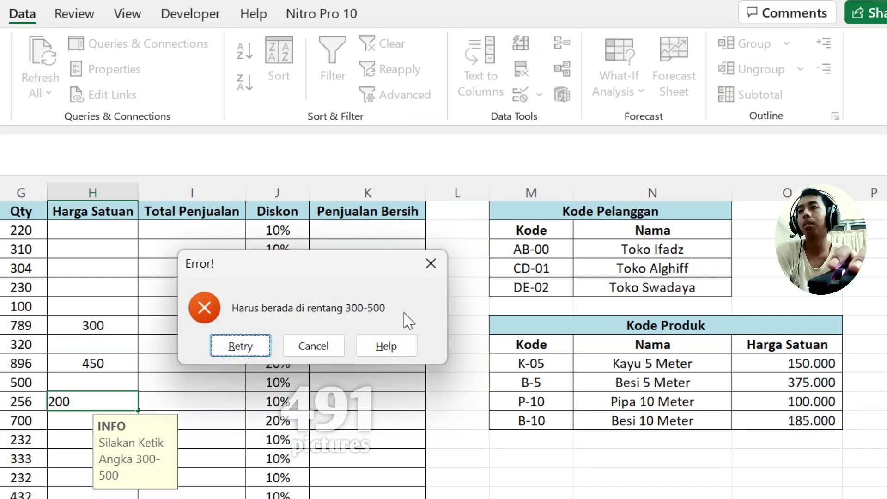
Step: Retry the rejected Harga Satuan entry in the Qty 256 row with the value 350
left_click_drag(306, 269, 320, 158)
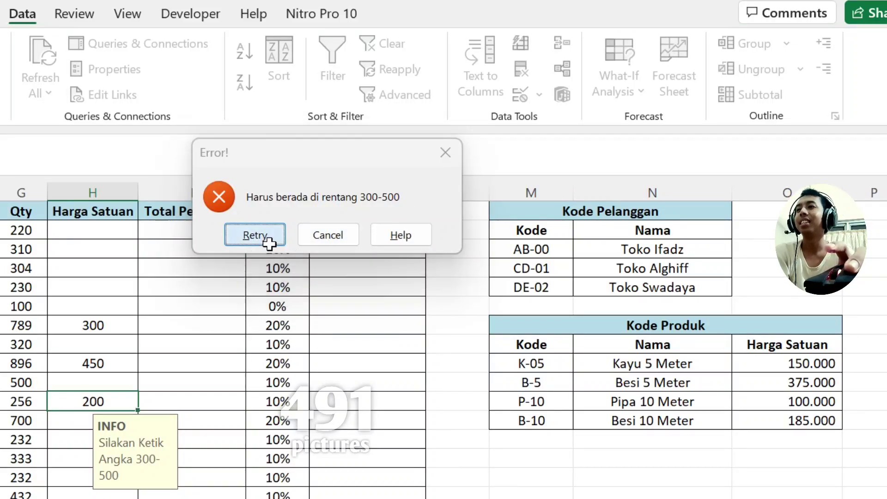
left_click(278, 234)
type("350")
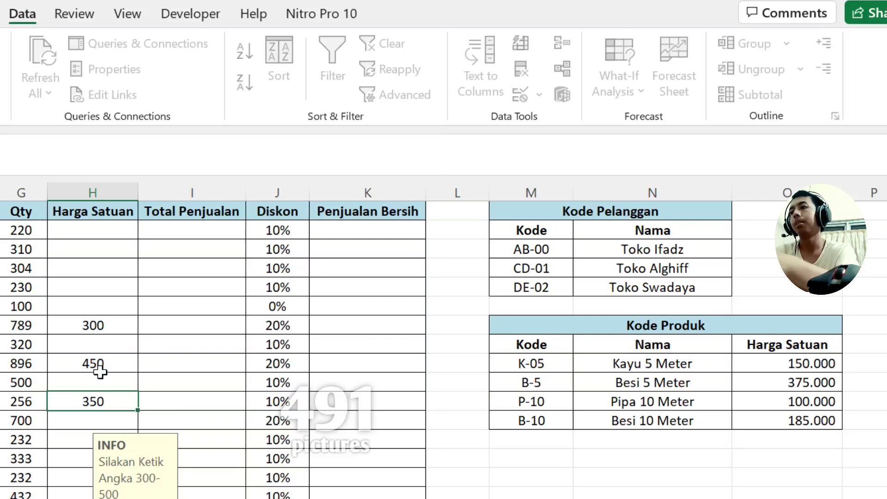
key("Return")
left_click(159, 349)
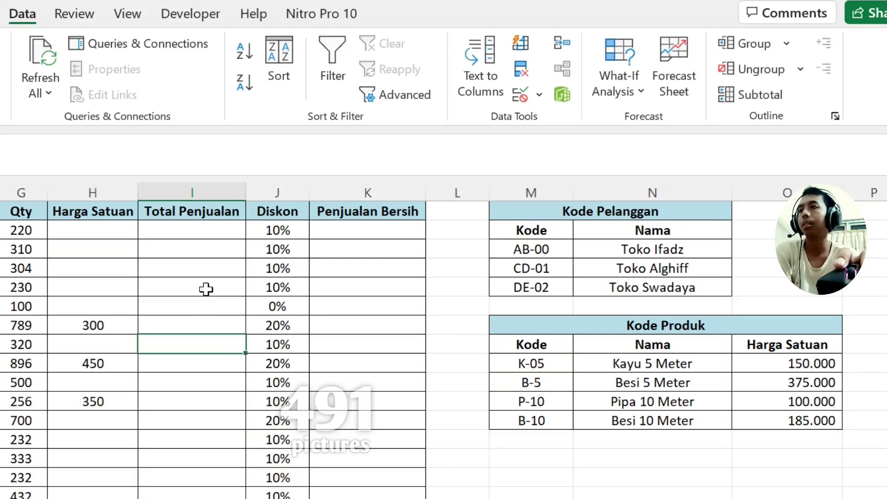
left_click(207, 290)
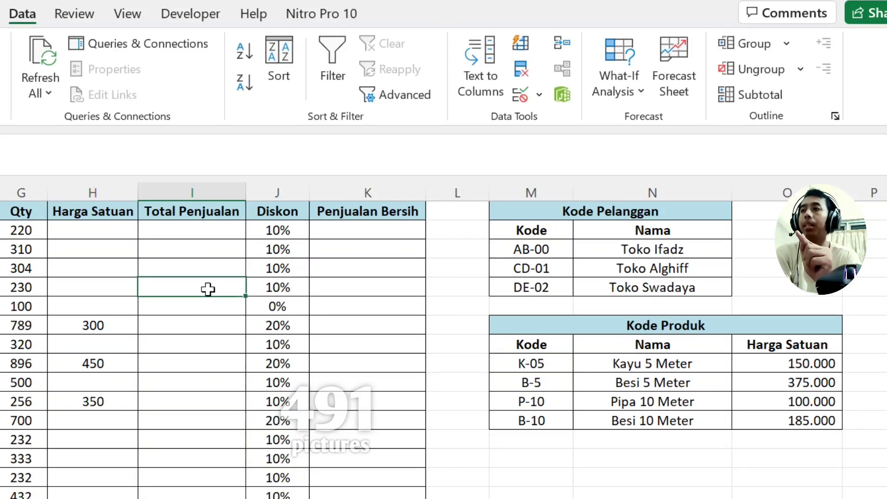
Step: Review the validation criteria, input message and error alert options of Data Validation for the selected Total Penjualan cell, then close without changes
left_click(538, 96)
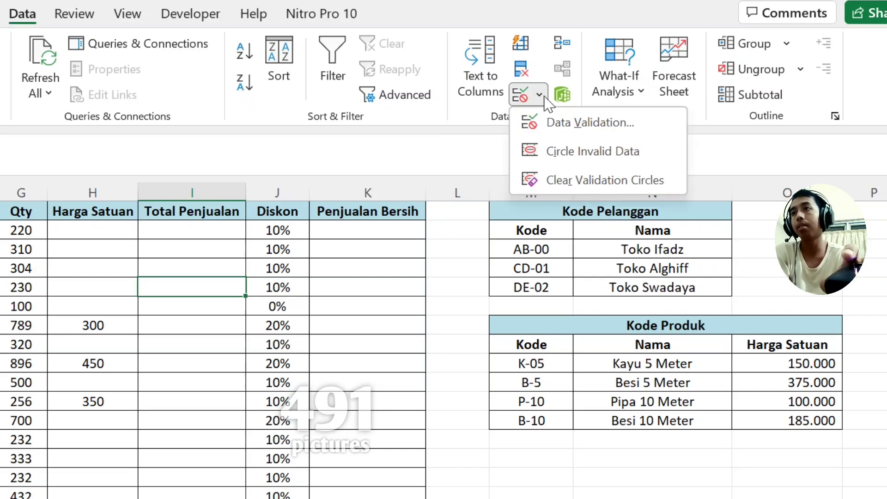
left_click(568, 125)
left_click(369, 39)
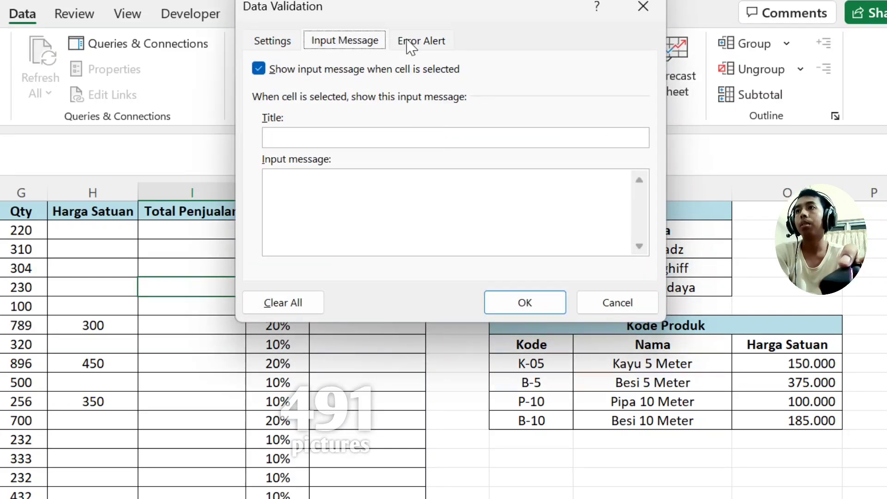
left_click(418, 41)
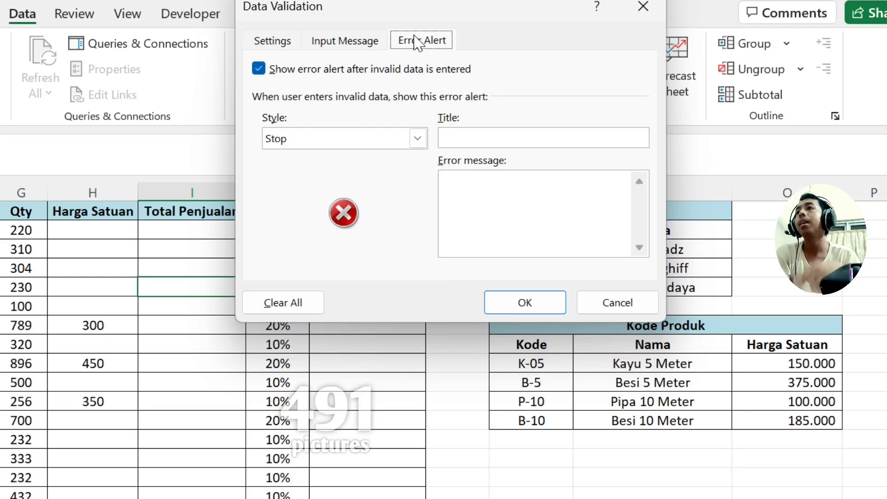
left_click(350, 46)
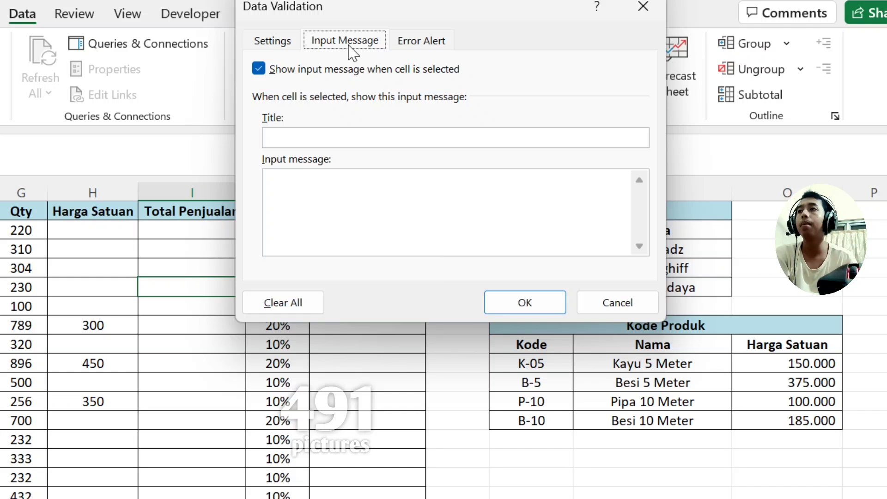
left_click(445, 49)
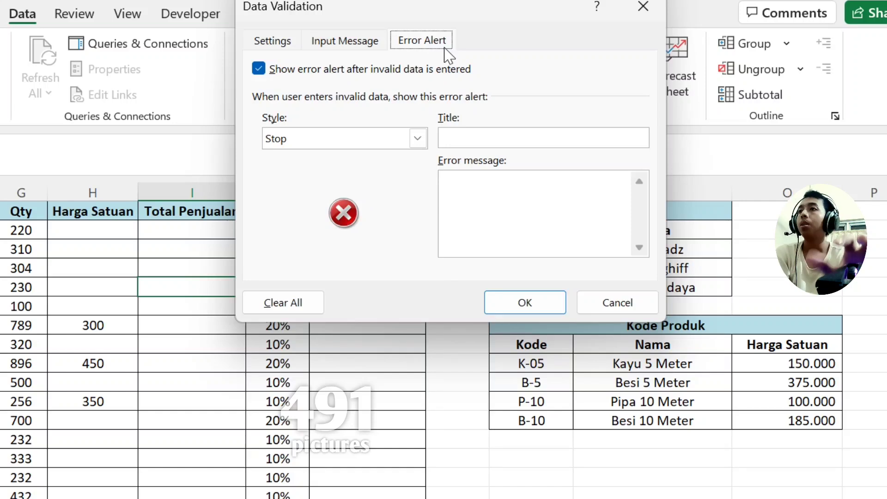
left_click(291, 41)
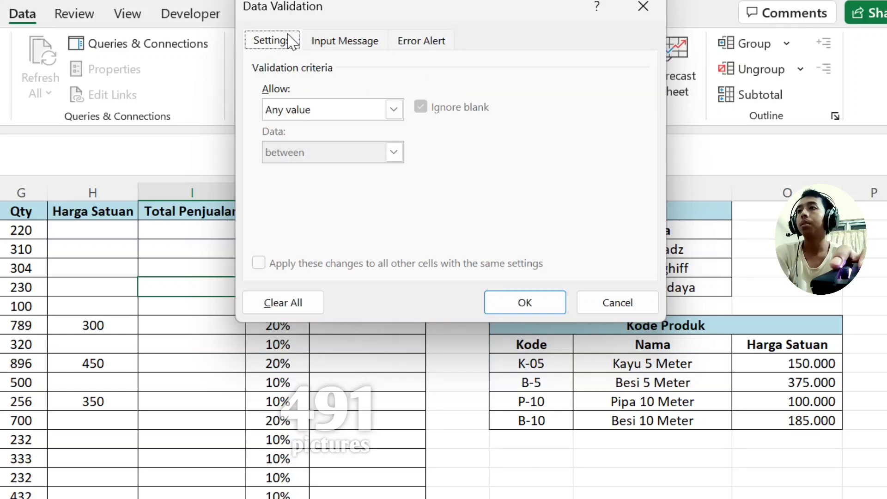
left_click(358, 45)
left_click(422, 42)
key("Escape")
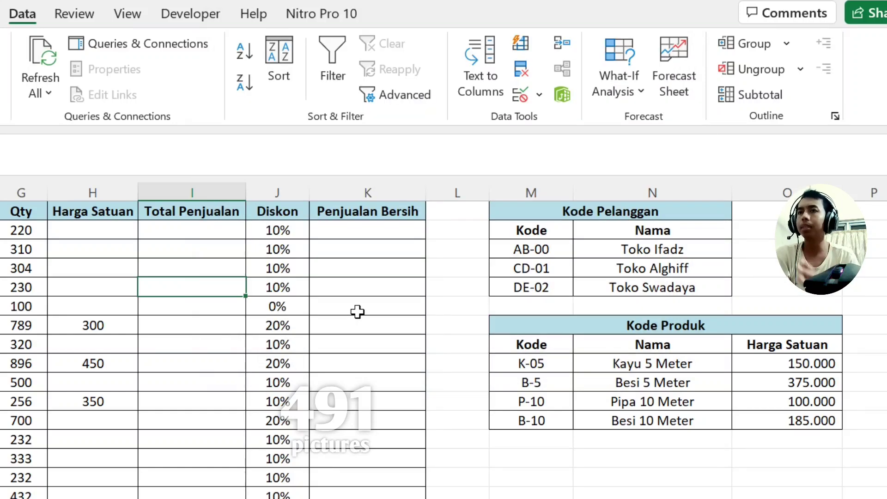